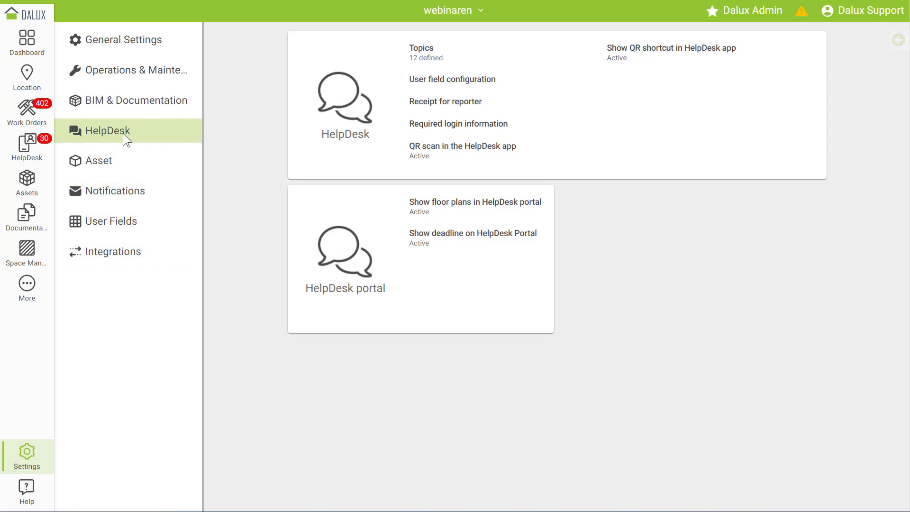
# - Open the HelpDesk Topics configuration from the HelpDesk settings
pyautogui.click(452, 56)
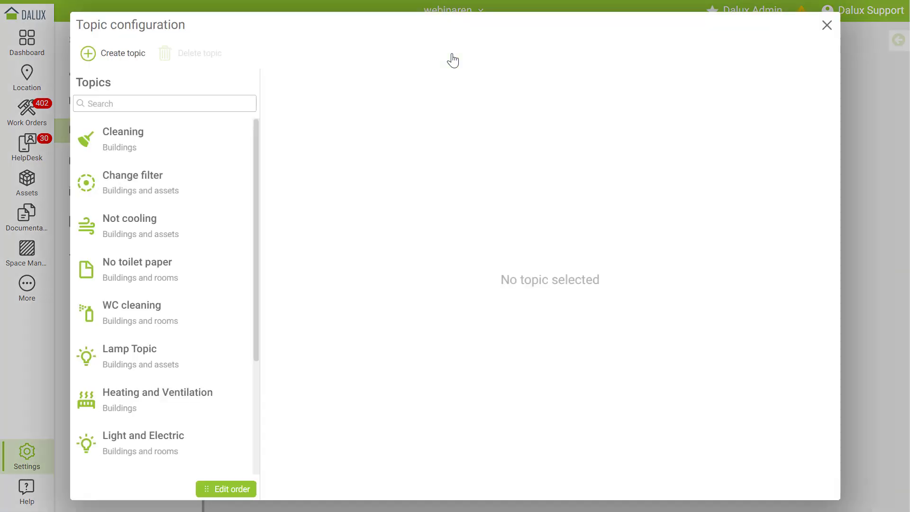
# - Select the Cleaning topic in the Topics list to view its details
pyautogui.scroll(-3, 188, 189)
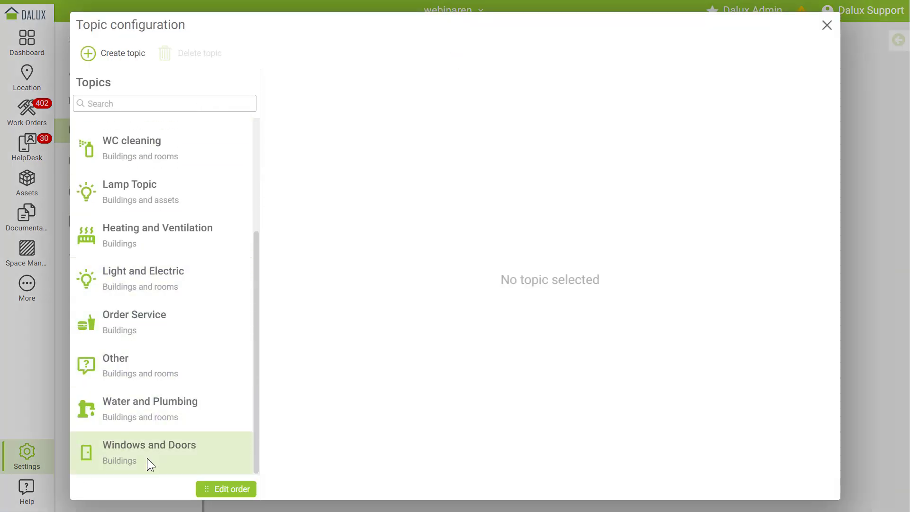
pyautogui.scroll(3, 154, 408)
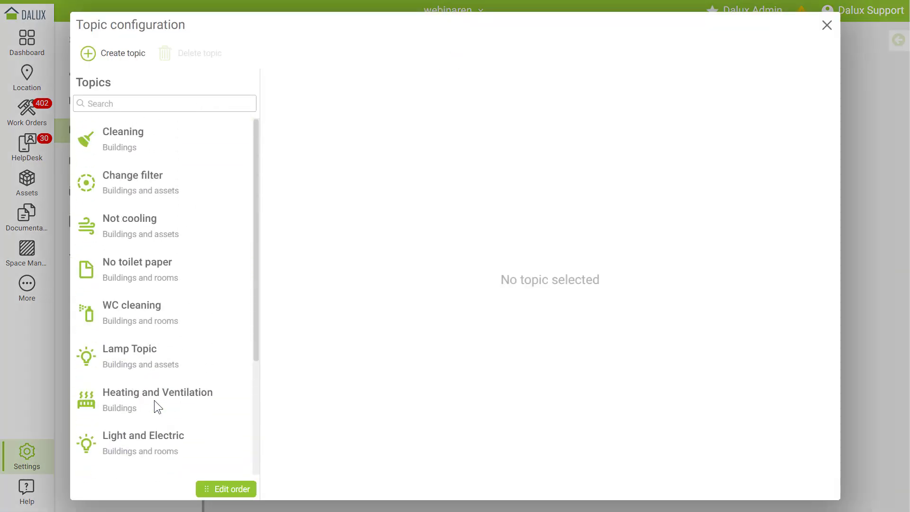
pyautogui.click(146, 138)
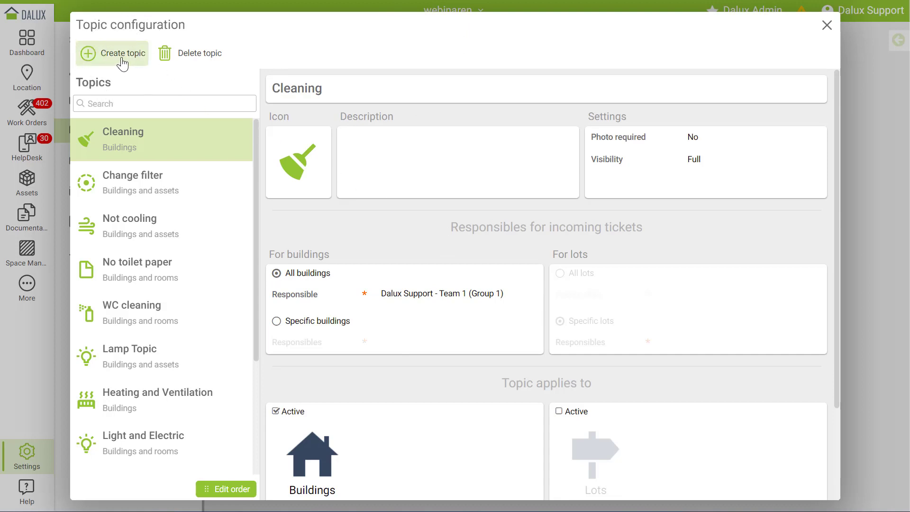
pyautogui.click(191, 67)
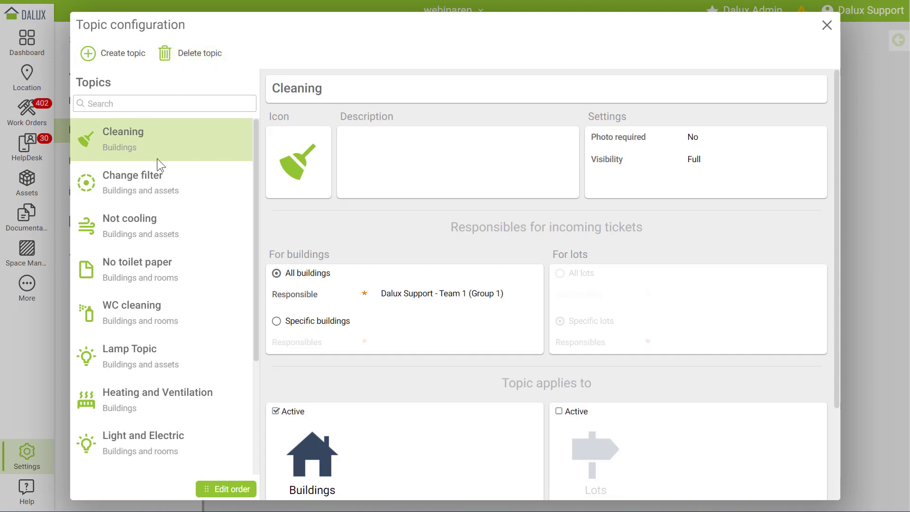
pyautogui.click(220, 492)
pyautogui.click(695, 139)
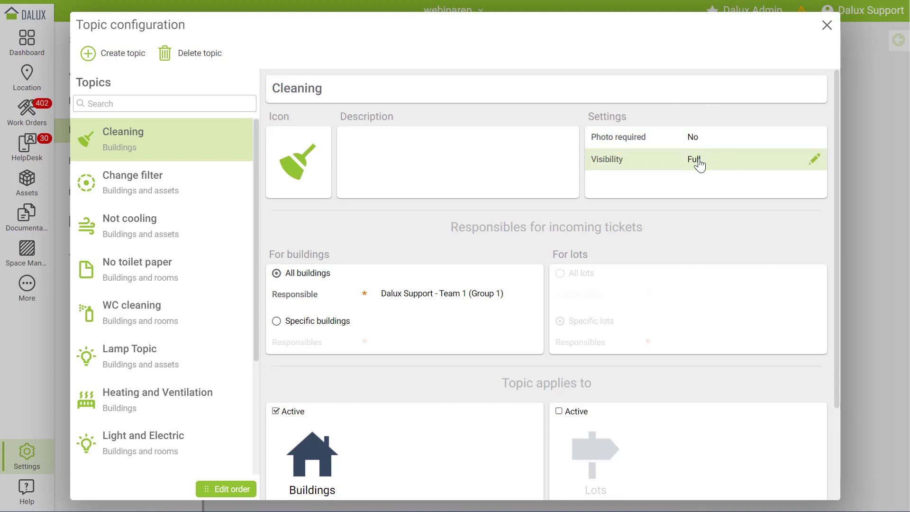
pyautogui.click(700, 163)
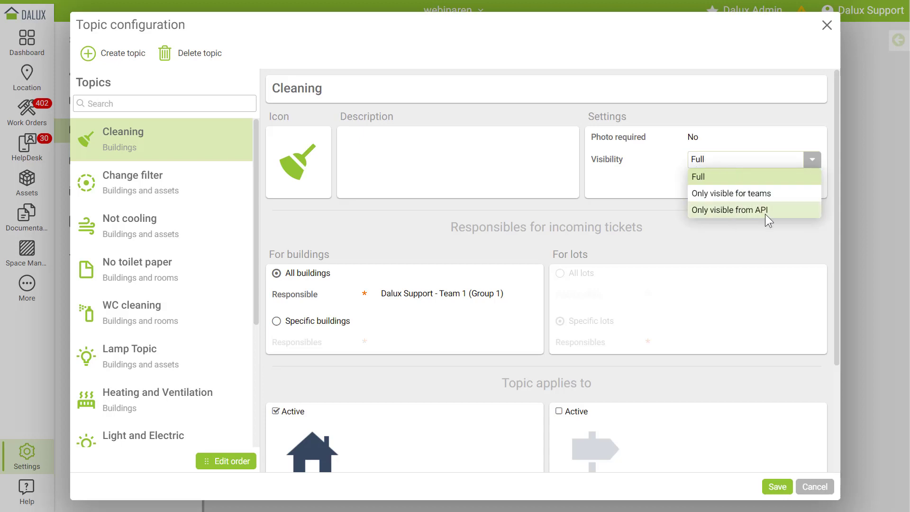
pyautogui.click(718, 160)
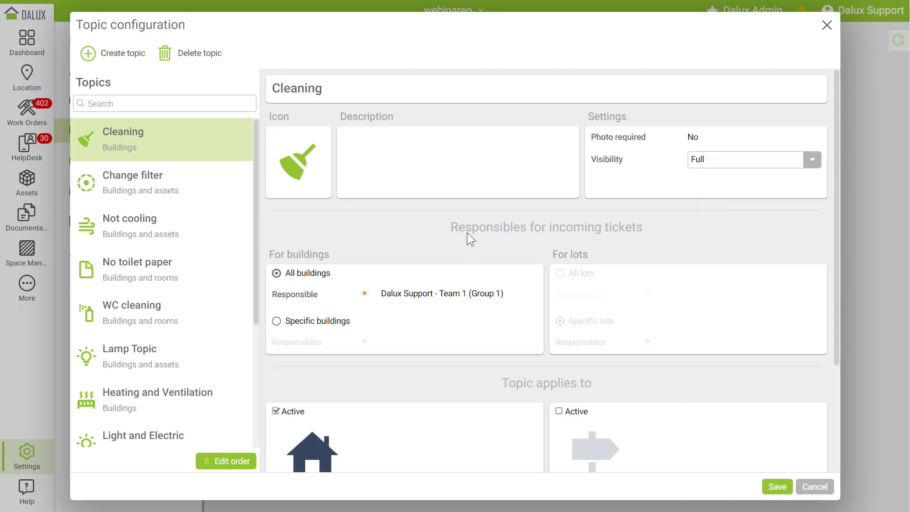
pyautogui.scroll(-1, 638, 232)
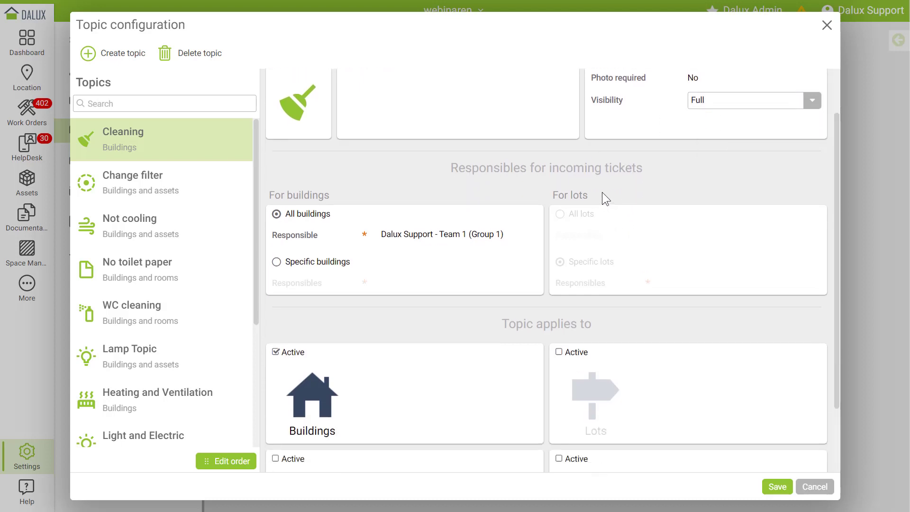
pyautogui.scroll(-2, 587, 174)
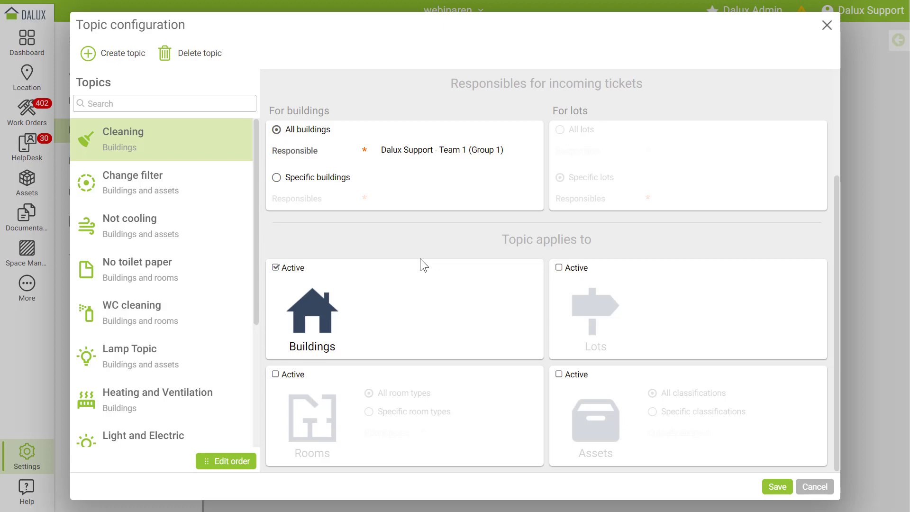
pyautogui.click(560, 270)
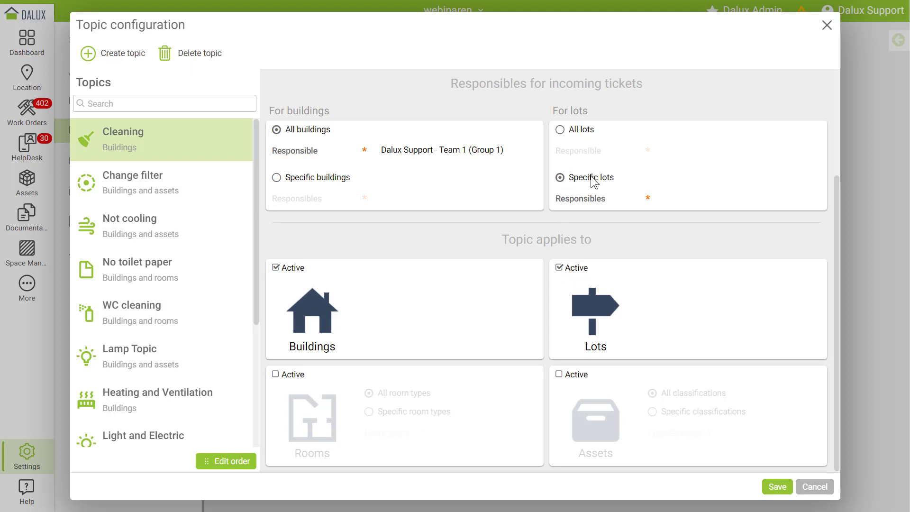
pyautogui.click(561, 269)
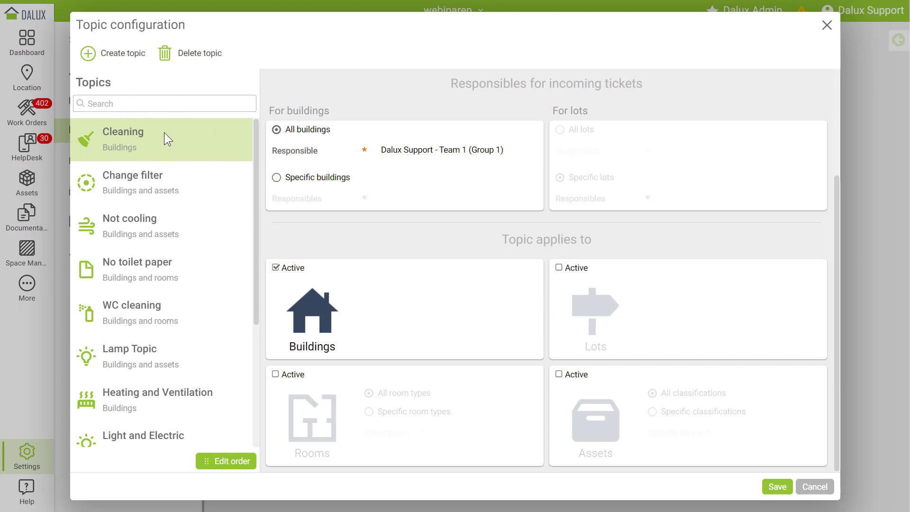
# - Start a new topic named 'Outside areas'
pyautogui.click(124, 53)
pyautogui.click(551, 85)
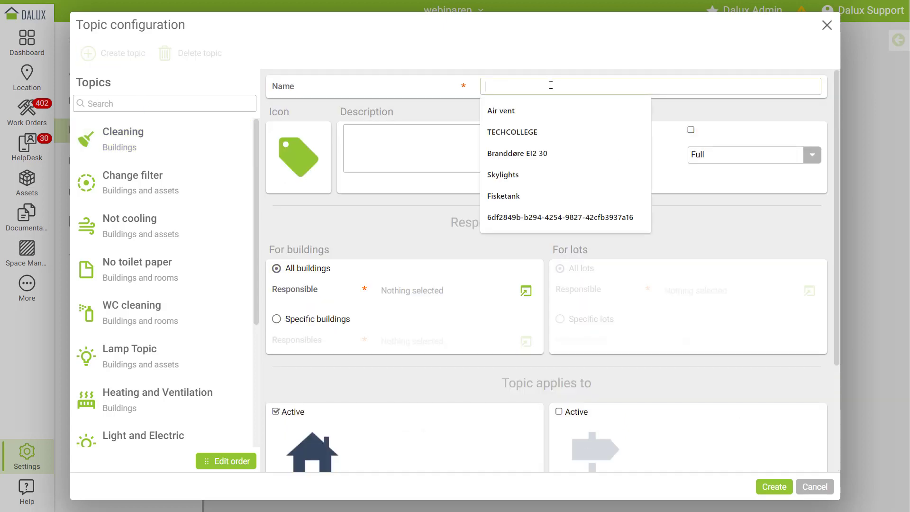
pyautogui.write('Outside')
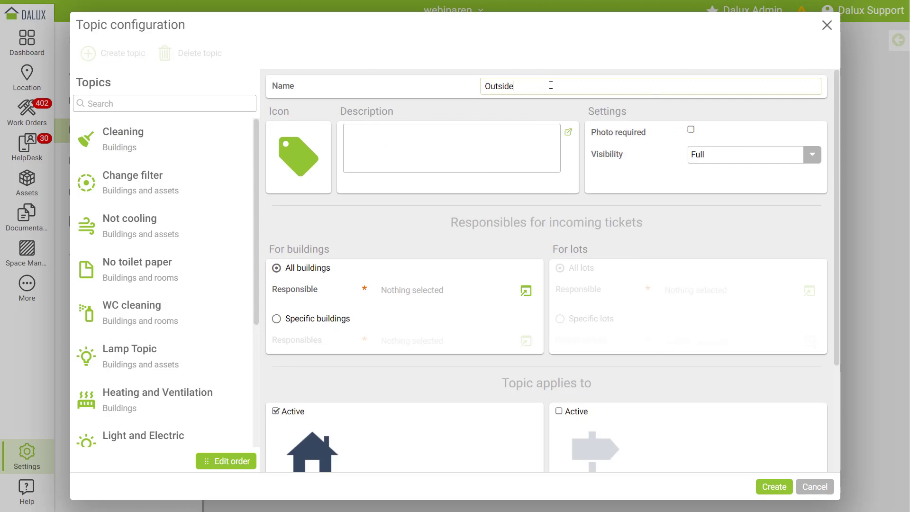
pyautogui.write(' areas')
# - Search the icons for 'tree' and give the topic the Pine tree icon
pyautogui.click(299, 165)
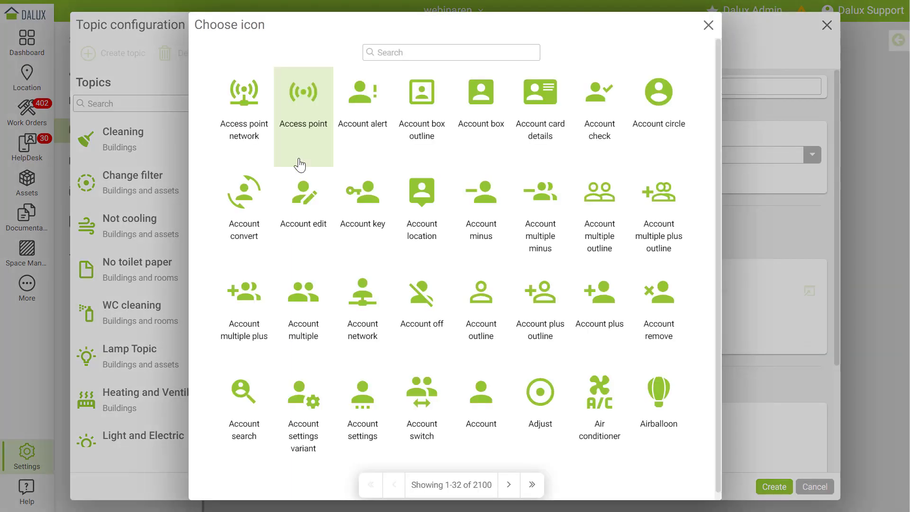
pyautogui.click(509, 485)
pyautogui.click(510, 486)
pyautogui.click(511, 486)
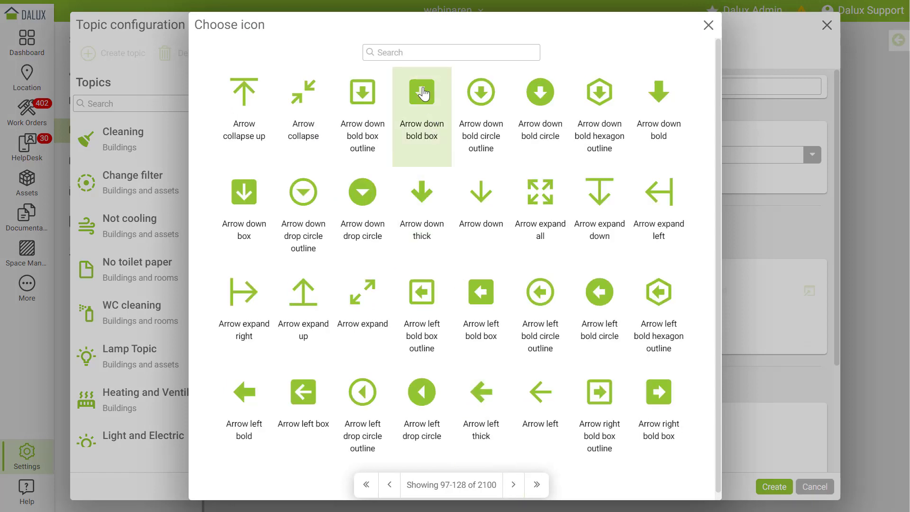
pyautogui.click(409, 54)
pyautogui.write('tree')
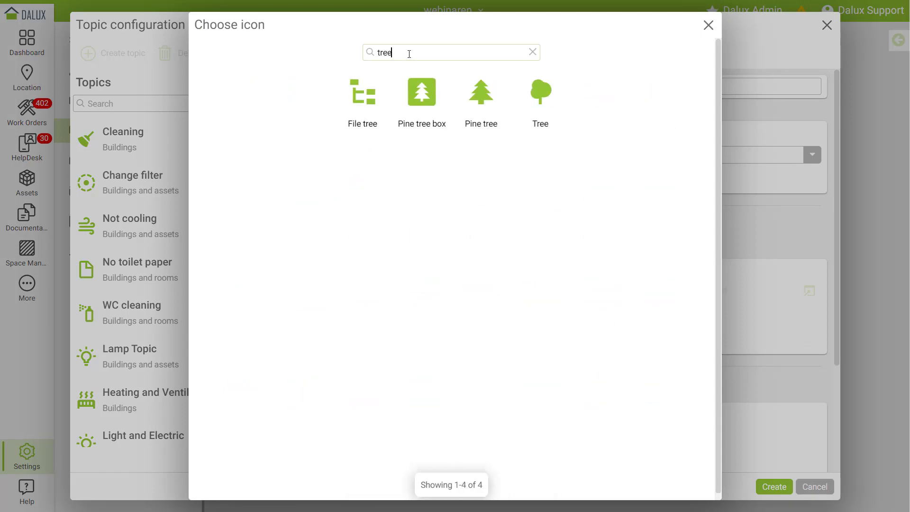
pyautogui.click(493, 108)
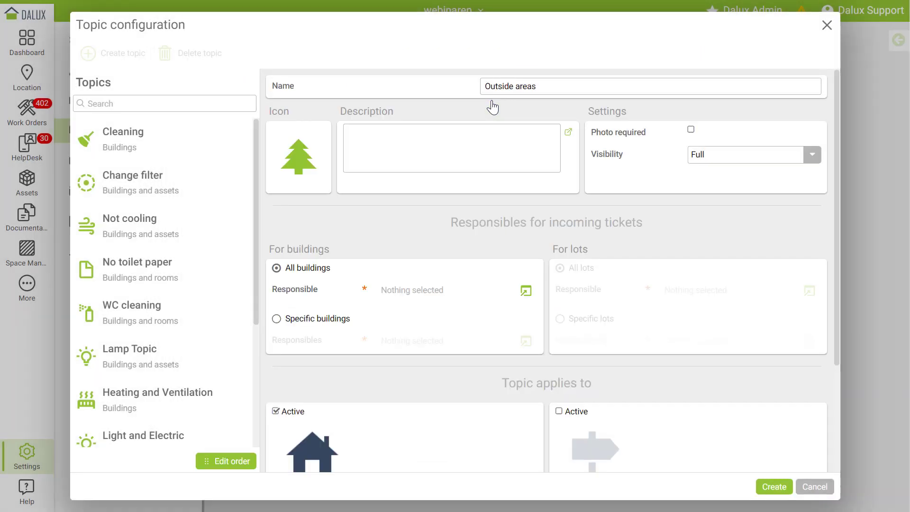
# - Switch the topic from Buildings to Lots, with responsibility set to All lots
pyautogui.scroll(-1, 492, 107)
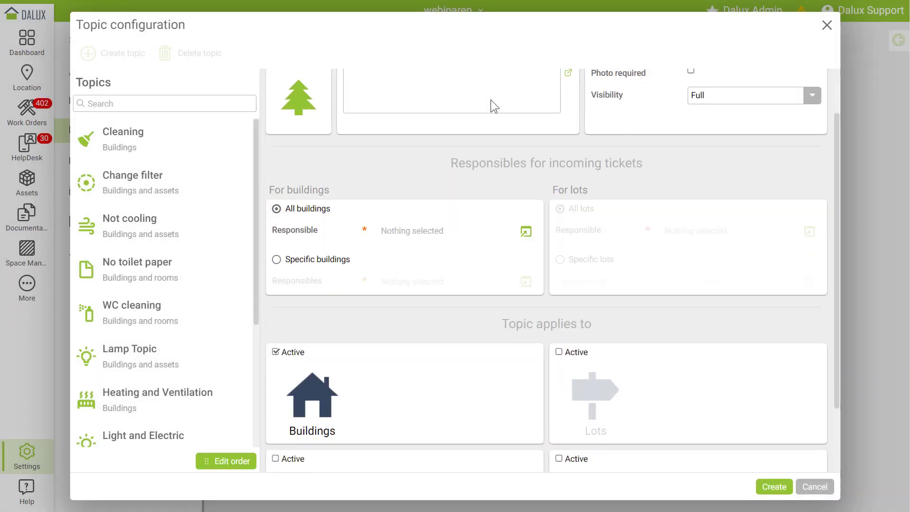
pyautogui.click(290, 358)
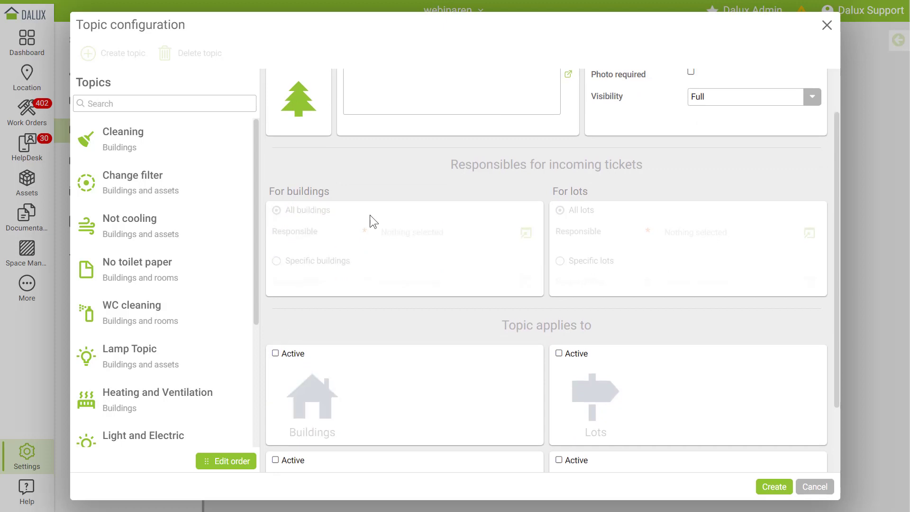
pyautogui.scroll(1, 444, 169)
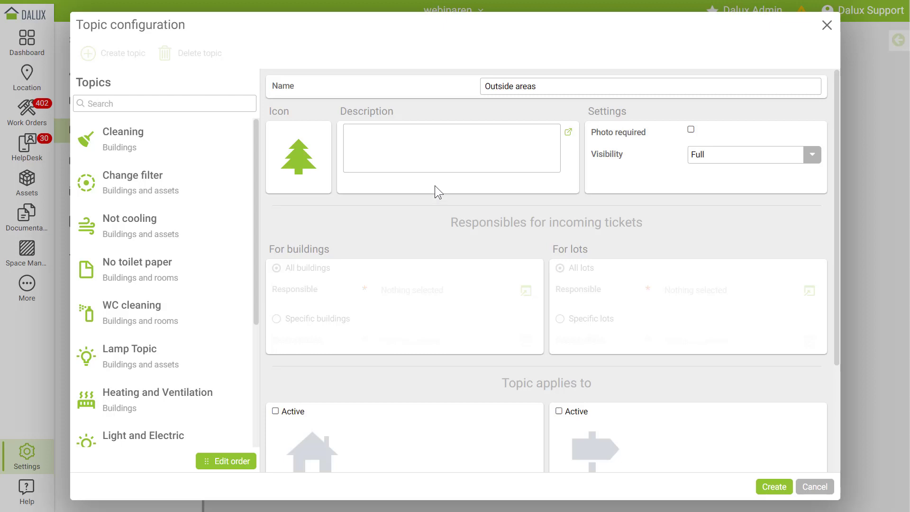
pyautogui.click(572, 414)
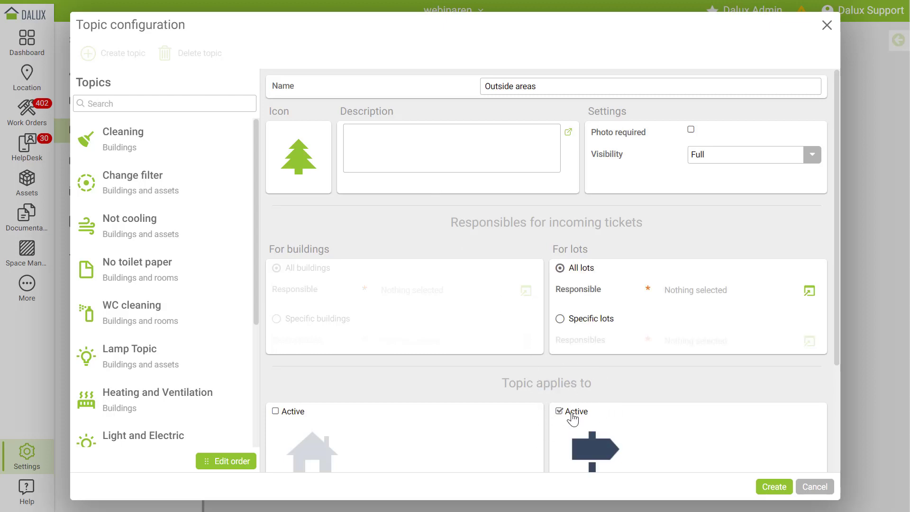
pyautogui.scroll(-1, 588, 353)
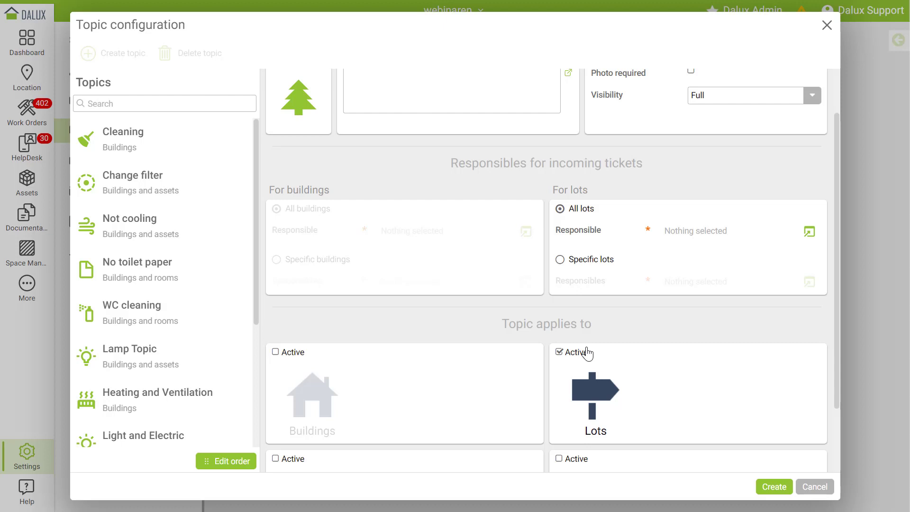
pyautogui.click(583, 265)
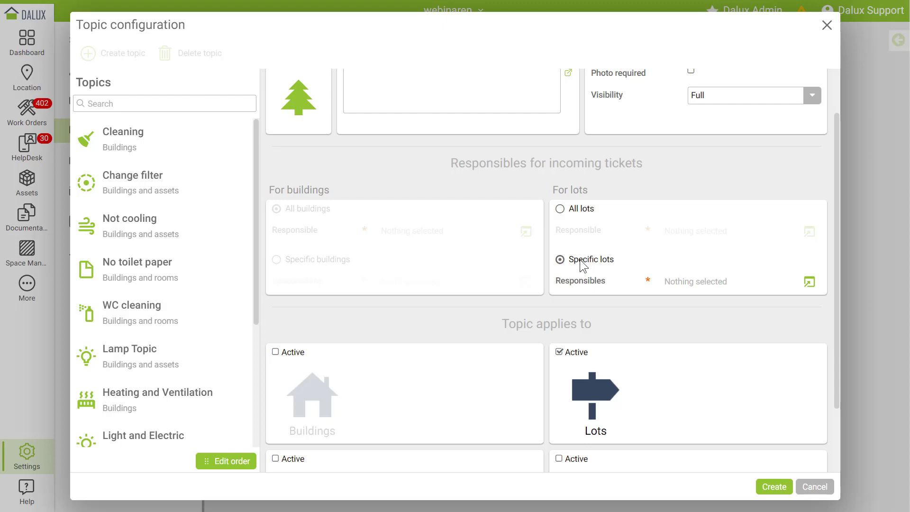
pyautogui.click(582, 211)
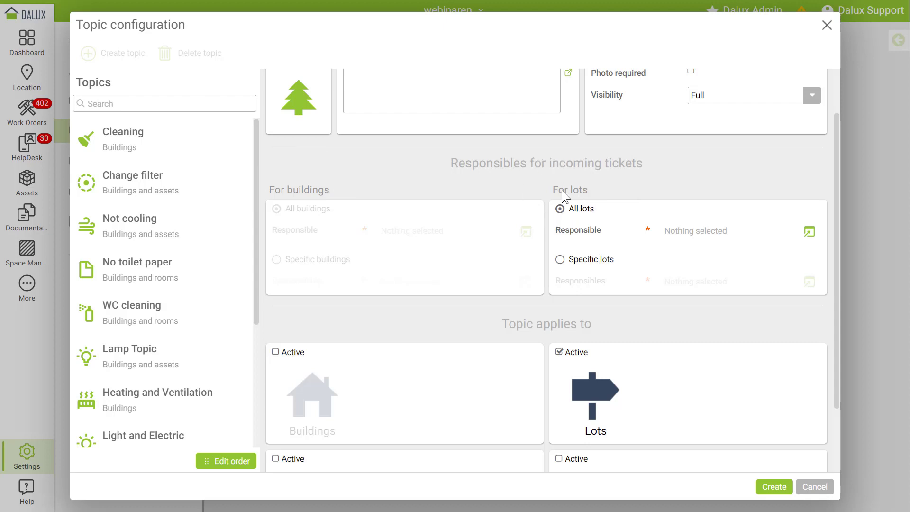
# - Try the responsible, default contact person and Auto order options, then cancel without saving
pyautogui.click(809, 232)
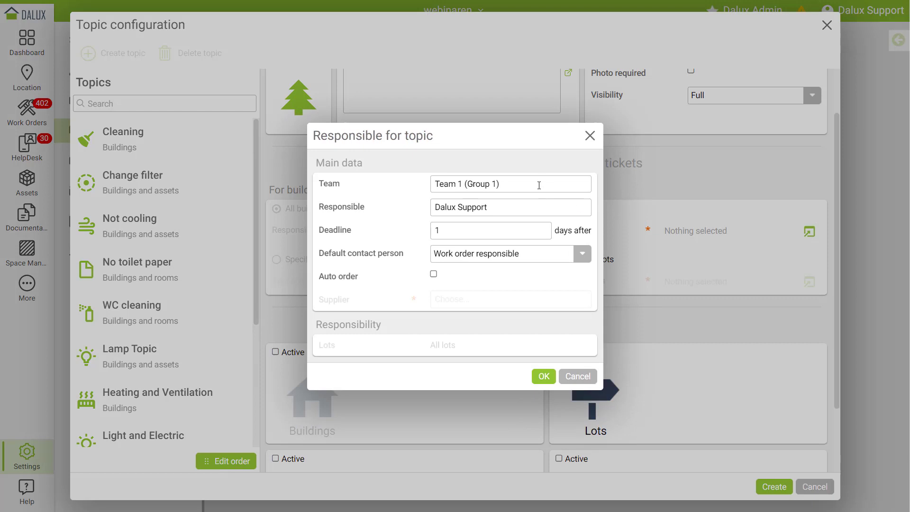
pyautogui.click(518, 207)
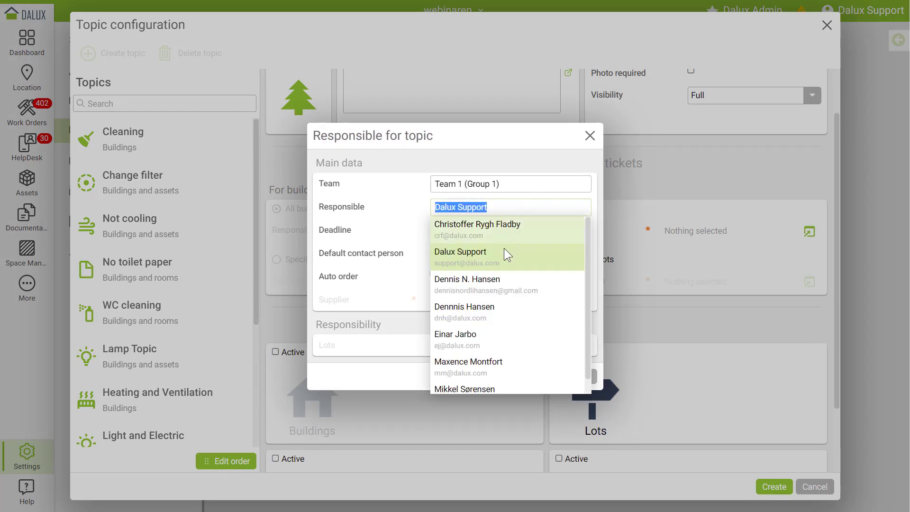
pyautogui.click(500, 206)
pyautogui.click(419, 202)
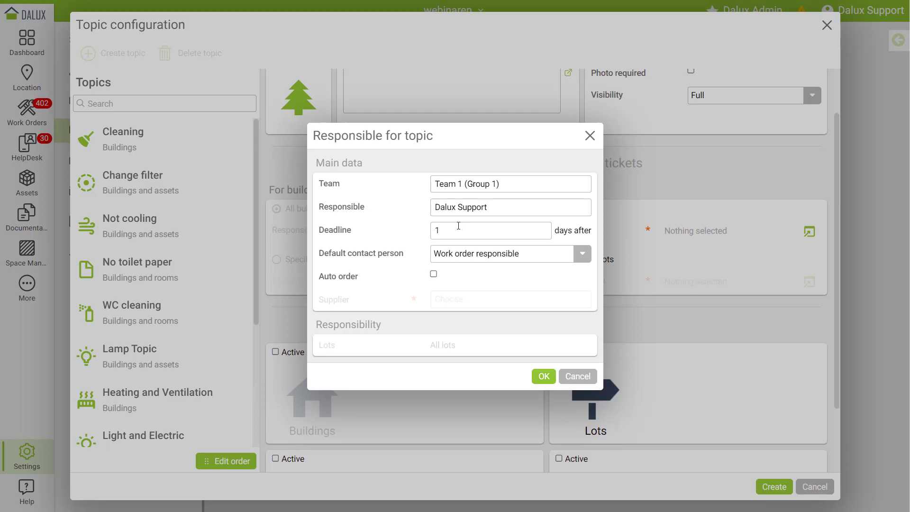
pyautogui.click(470, 259)
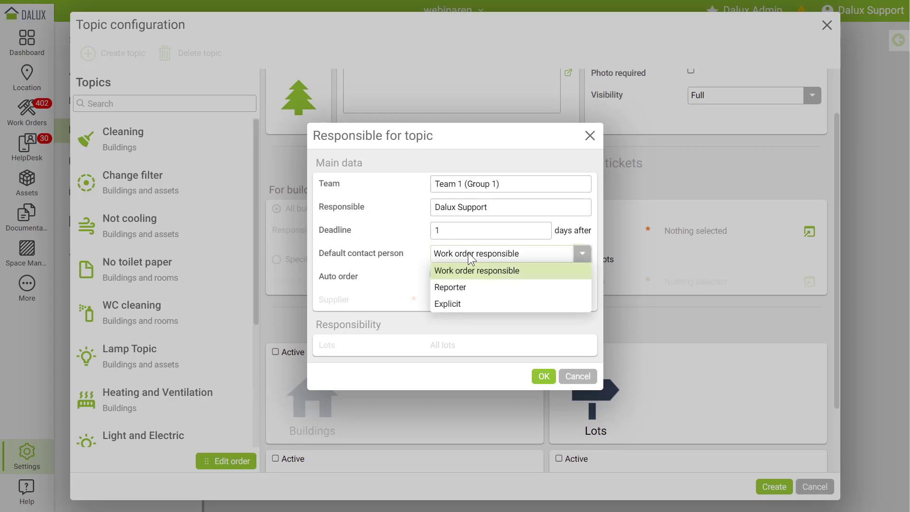
pyautogui.click(425, 256)
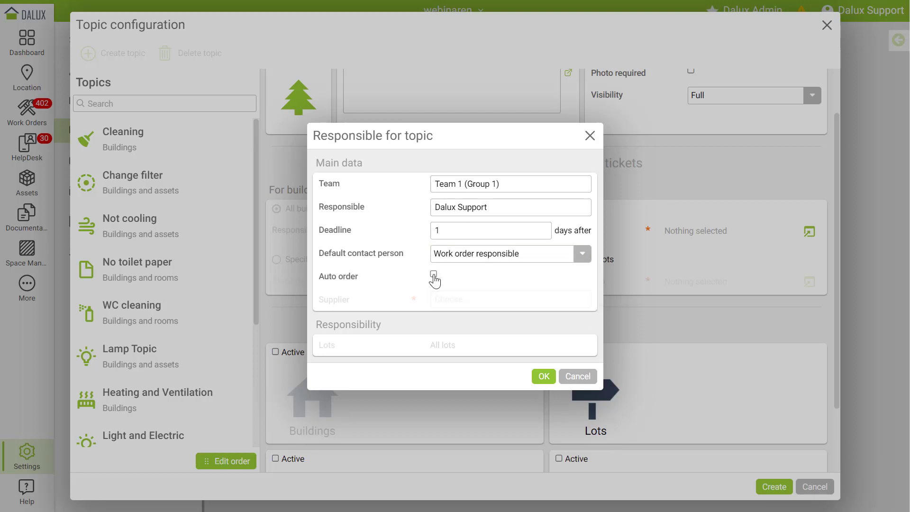
pyautogui.click(433, 277)
pyautogui.click(448, 299)
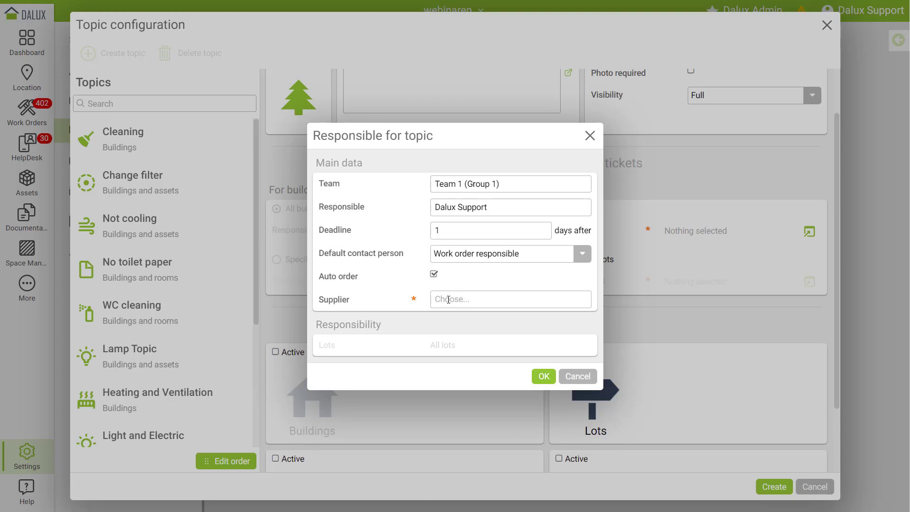
pyautogui.click(582, 381)
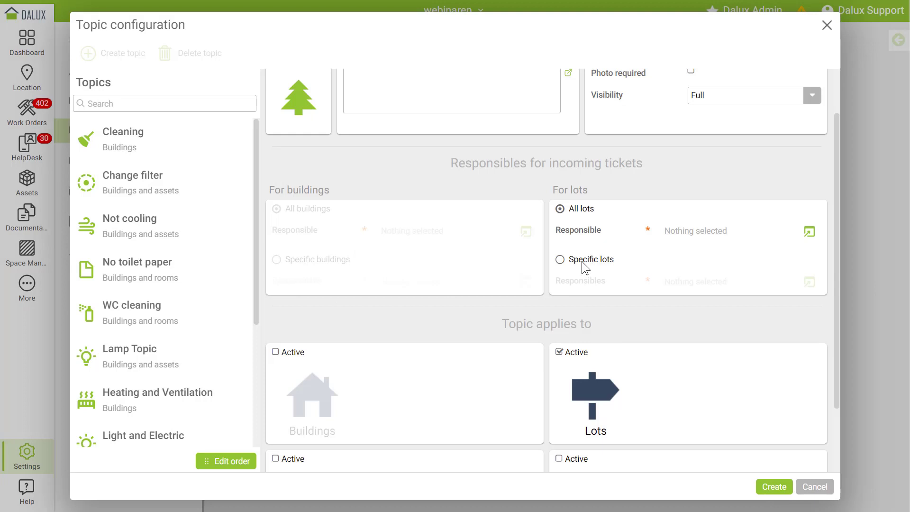
# - Switch to Specific lots, try adding lot Test as a responsible, then cancel out
pyautogui.click(583, 266)
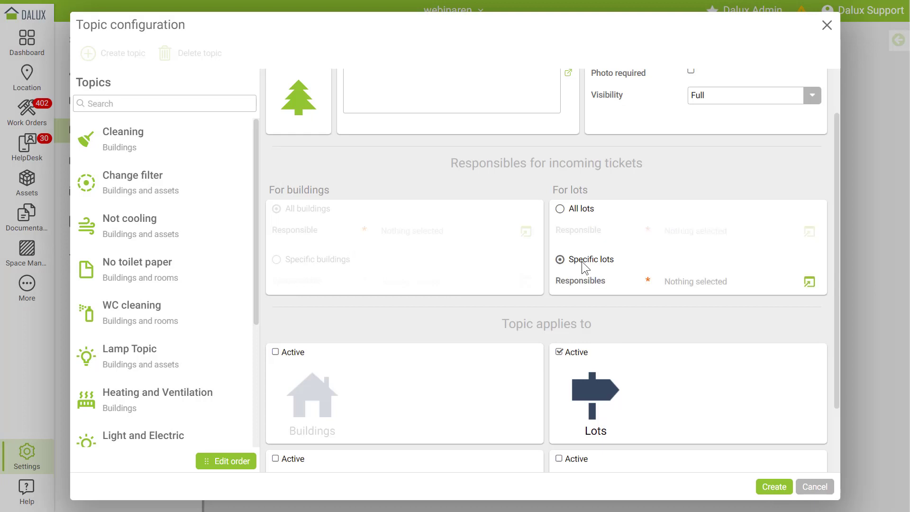
pyautogui.click(809, 283)
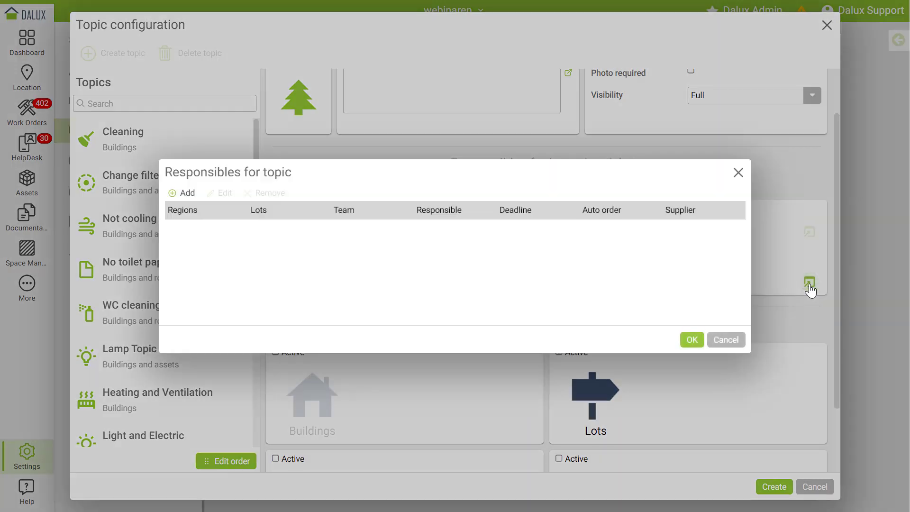
pyautogui.click(188, 195)
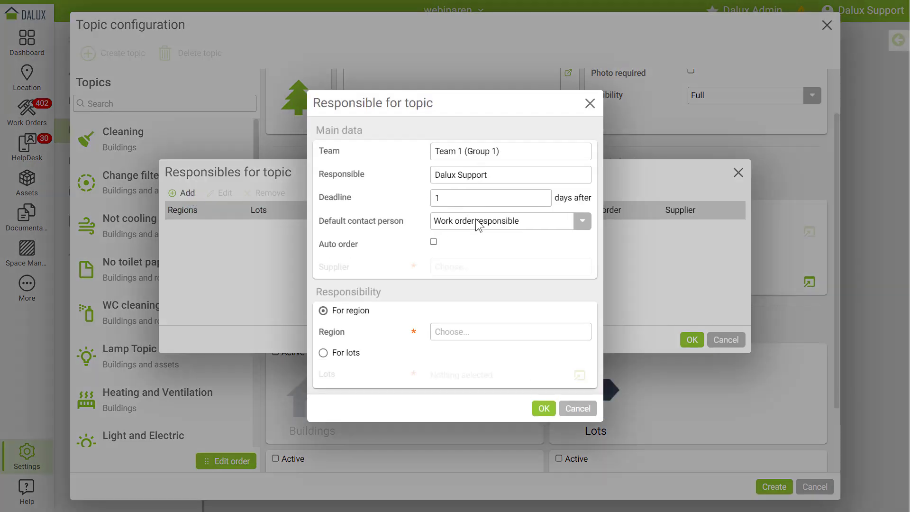
pyautogui.click(341, 354)
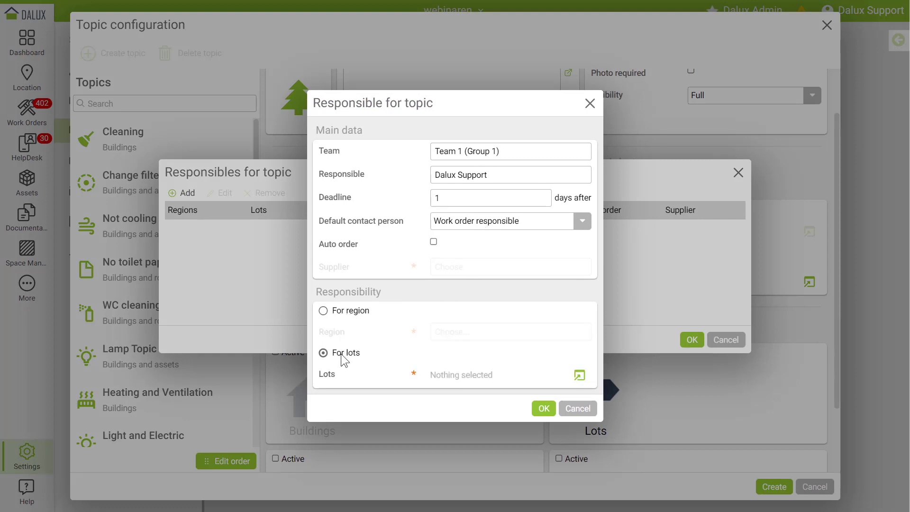
pyautogui.click(580, 376)
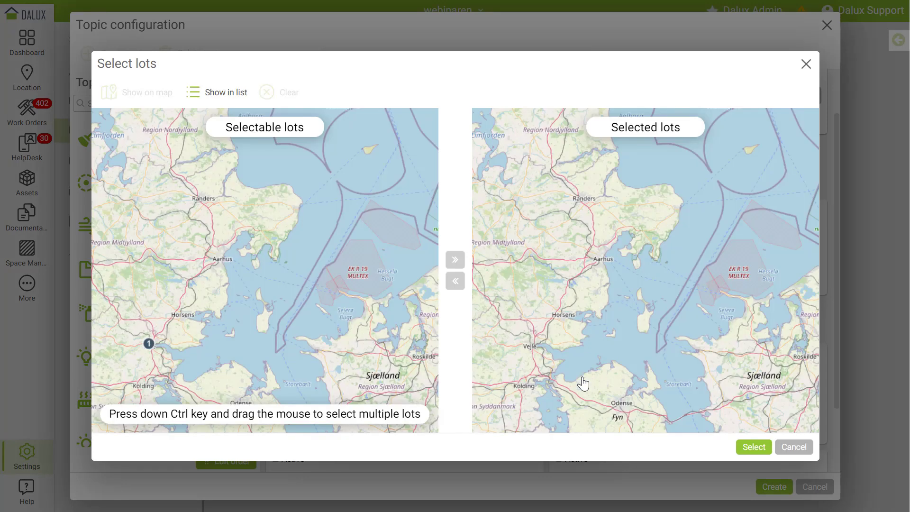
pyautogui.click(150, 343)
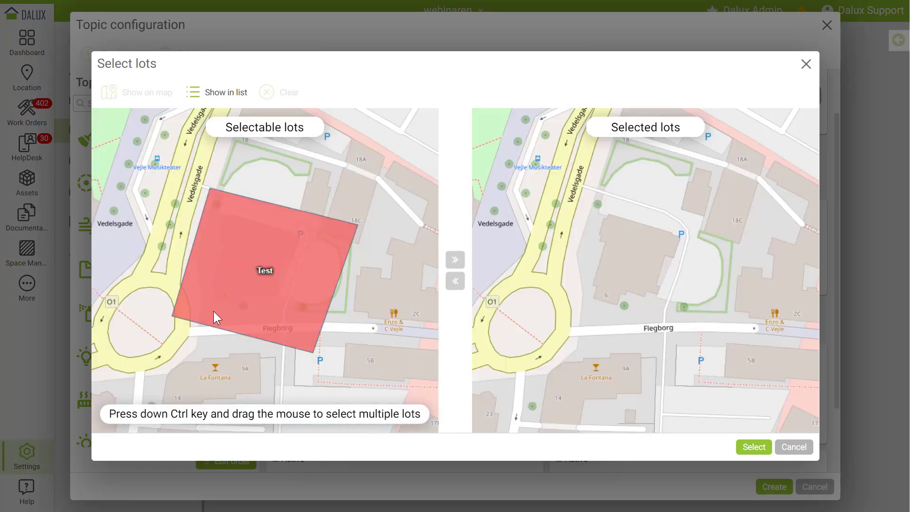
pyautogui.click(213, 311)
pyautogui.click(455, 259)
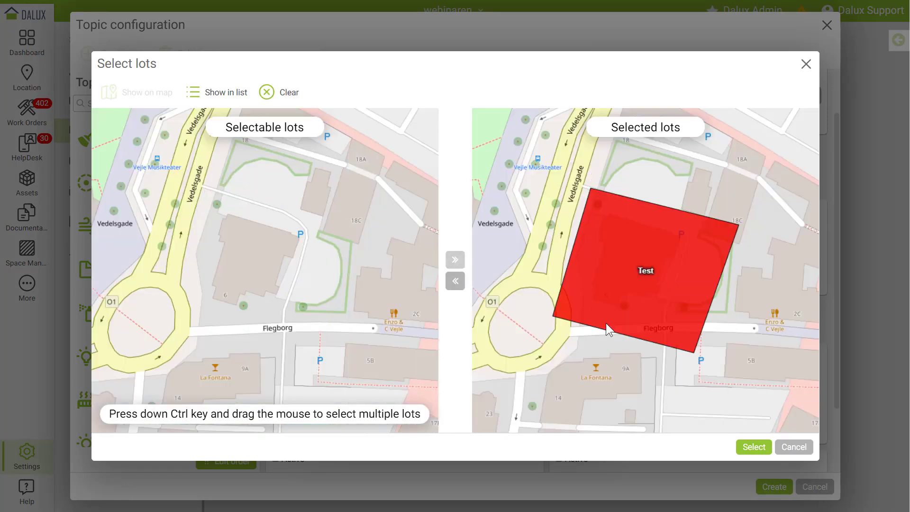
pyautogui.click(806, 448)
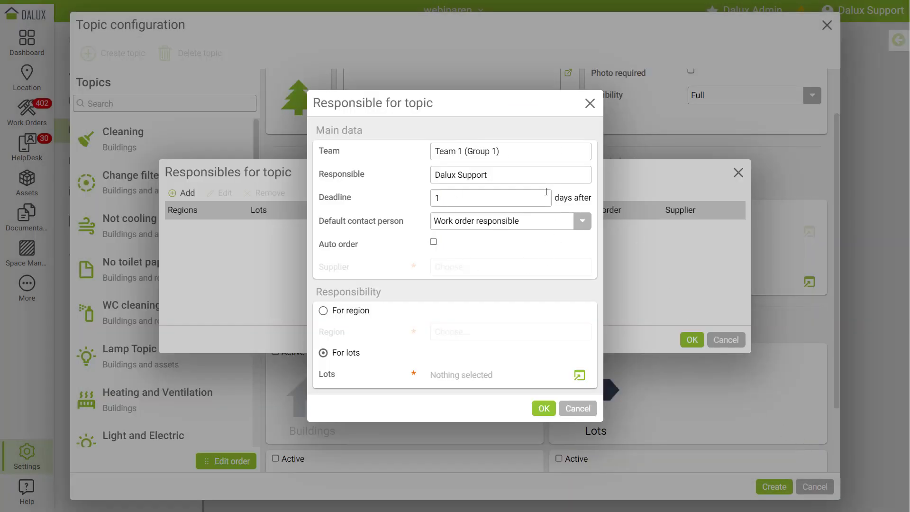
pyautogui.click(590, 104)
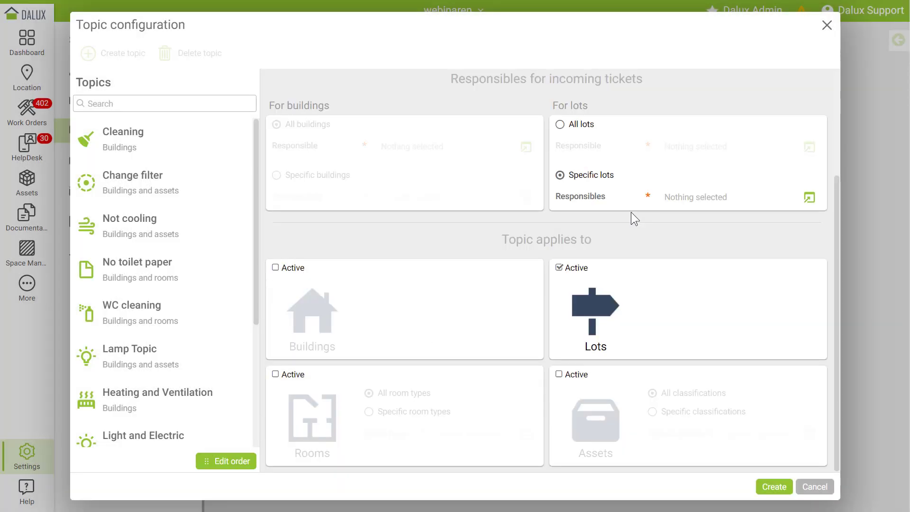
pyautogui.click(281, 375)
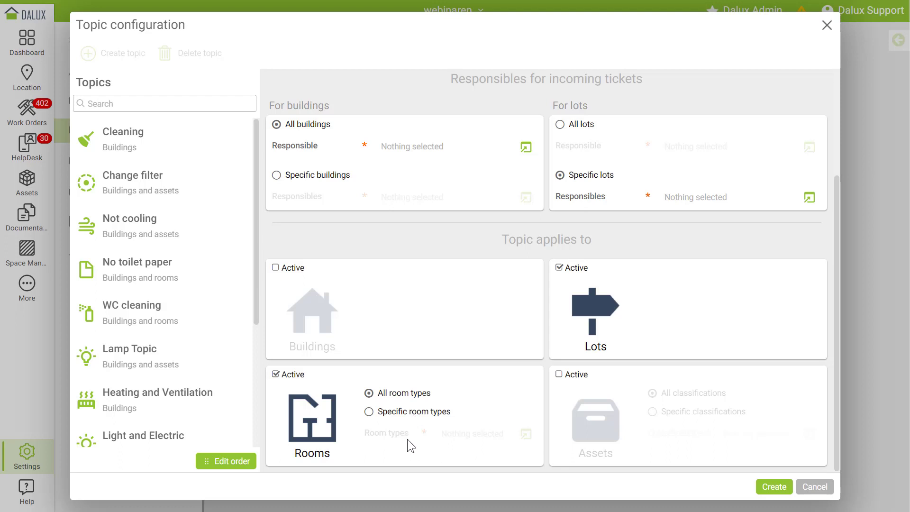
pyautogui.click(301, 378)
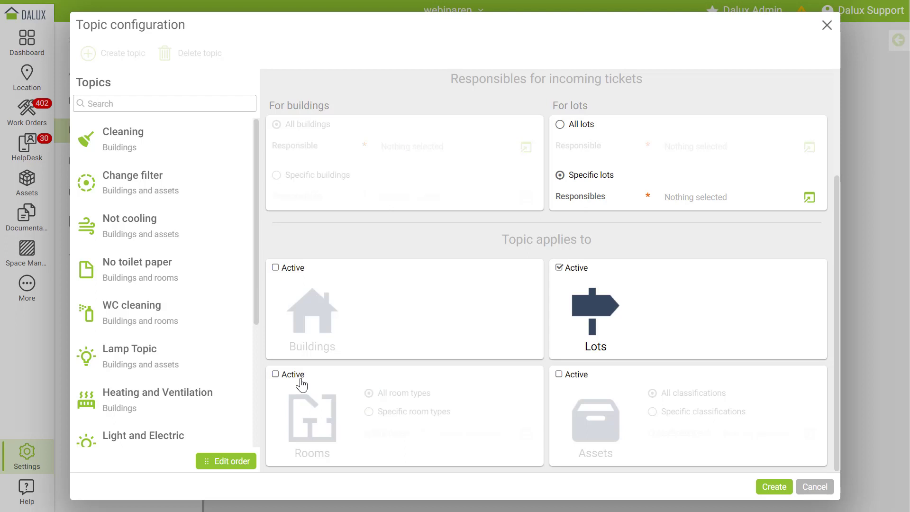
pyautogui.click(576, 376)
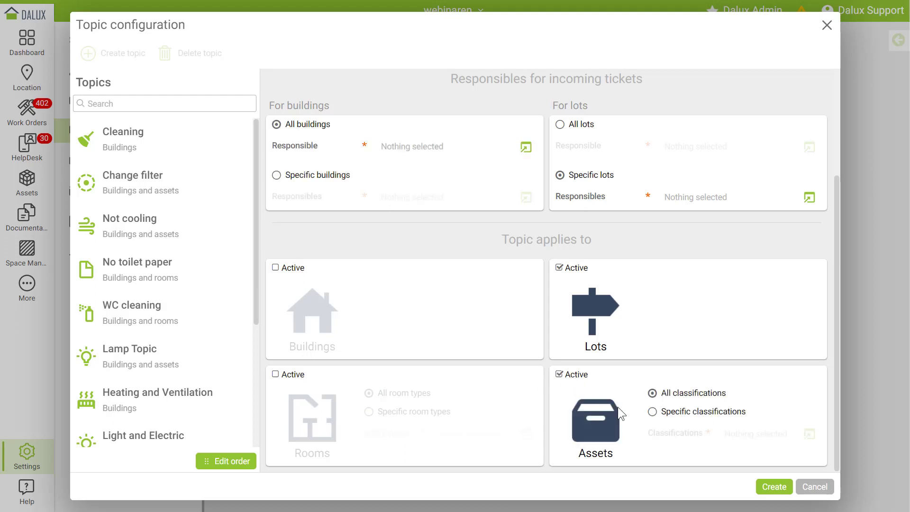
pyautogui.click(687, 414)
pyautogui.click(560, 374)
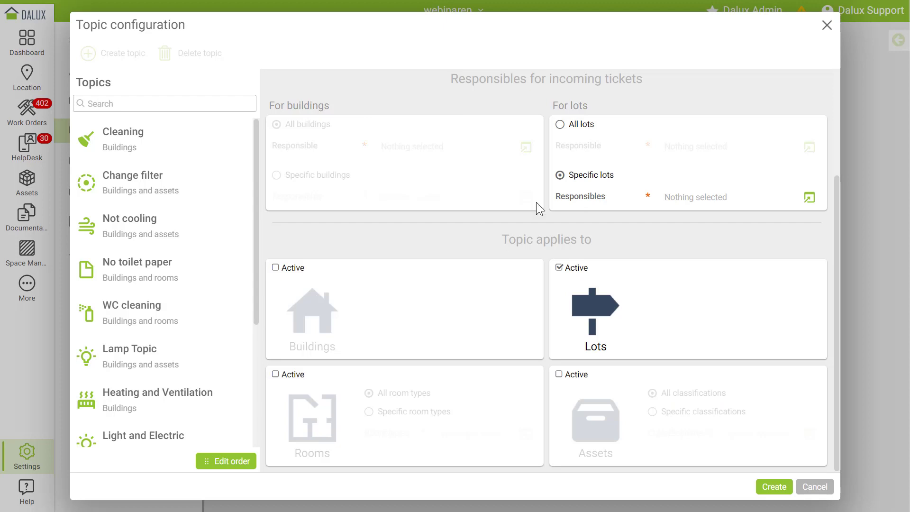
# - Choose All lots, accept Team 1 (Group 1) as responsible, and create the Outside areas topic
pyautogui.click(560, 125)
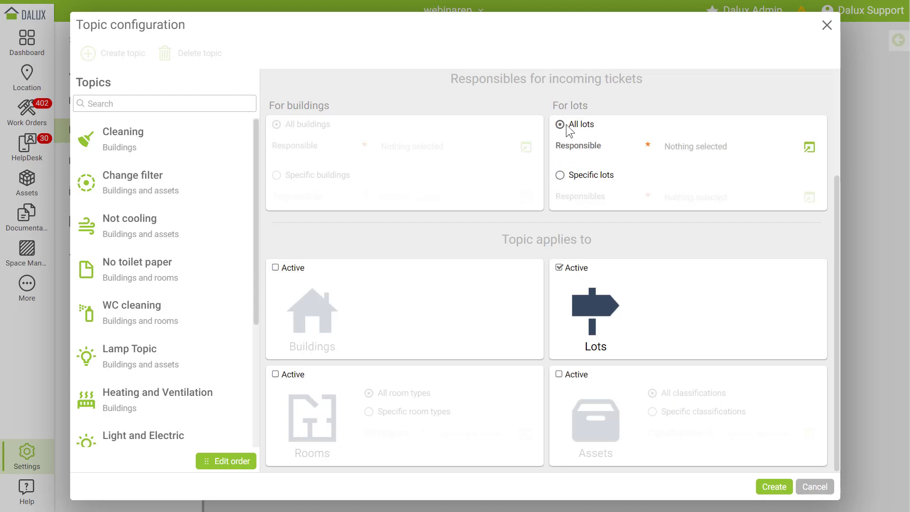
pyautogui.click(809, 147)
pyautogui.click(514, 210)
pyautogui.click(471, 249)
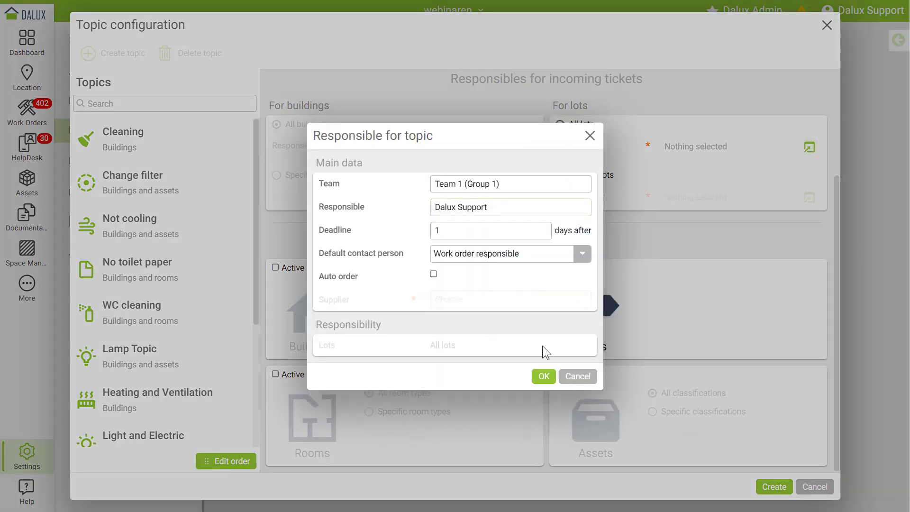
pyautogui.click(544, 375)
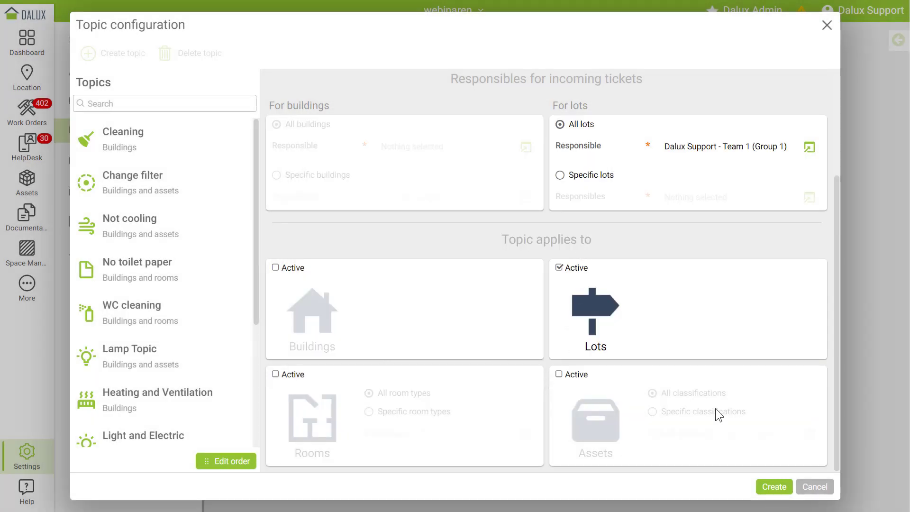
pyautogui.click(772, 488)
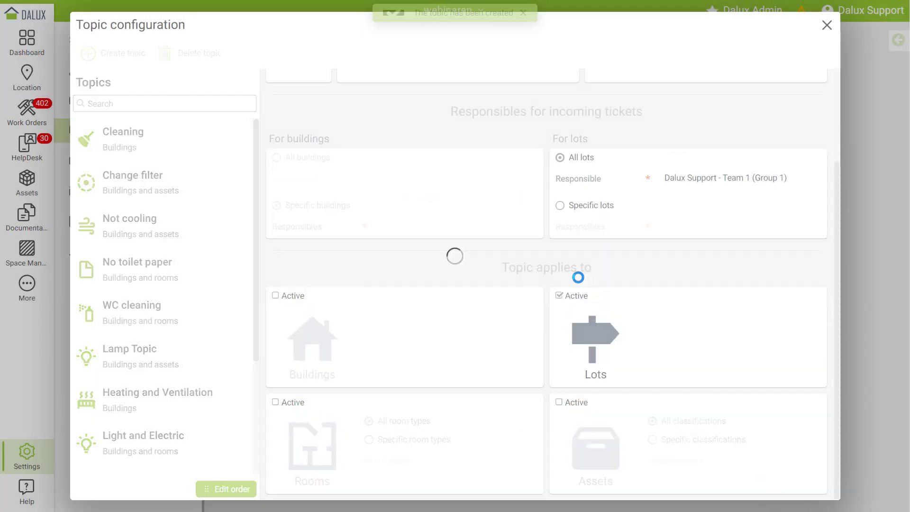
pyautogui.scroll(-1, 180, 338)
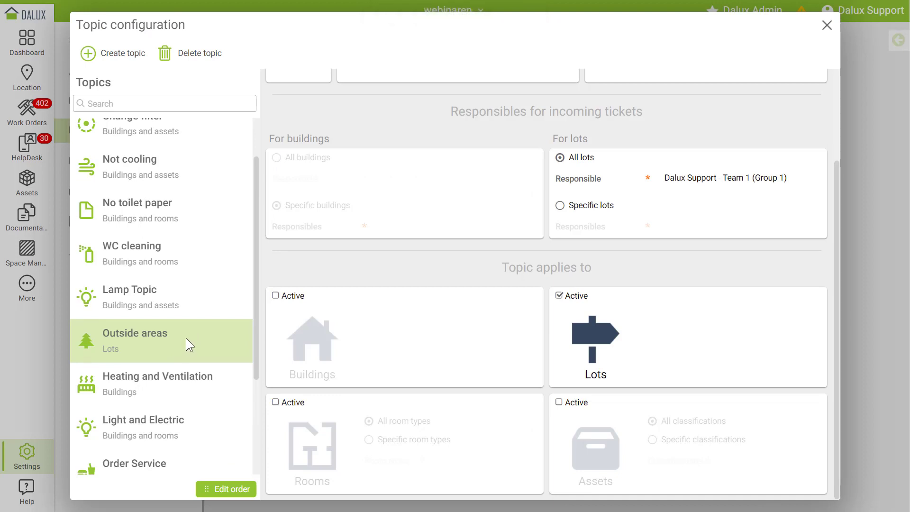
# - Select the Heating and Ventilation topic and set its responsibles to Specific buildings
pyautogui.scroll(-1, 186, 336)
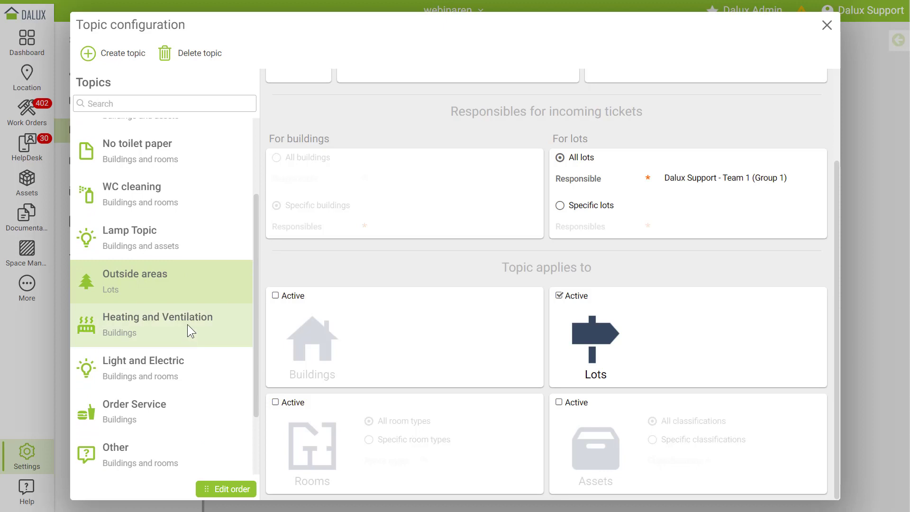
pyautogui.click(186, 324)
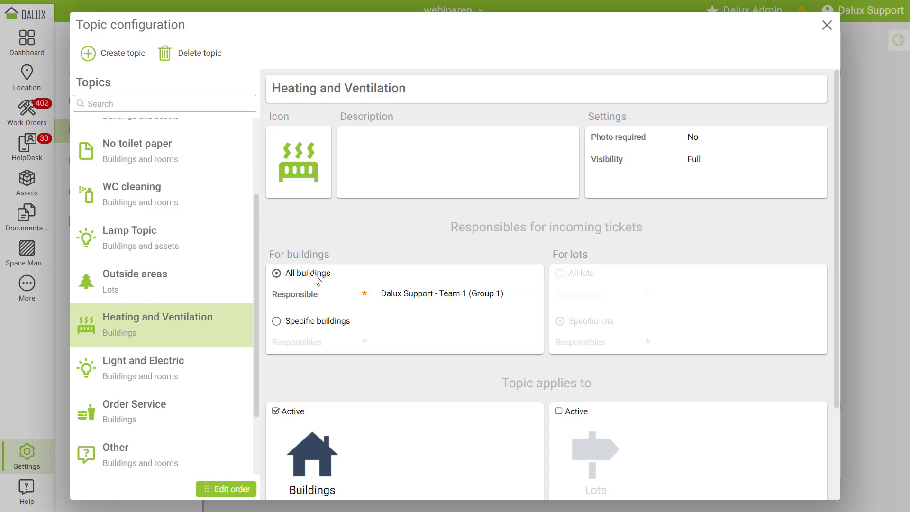
pyautogui.scroll(-2, 313, 280)
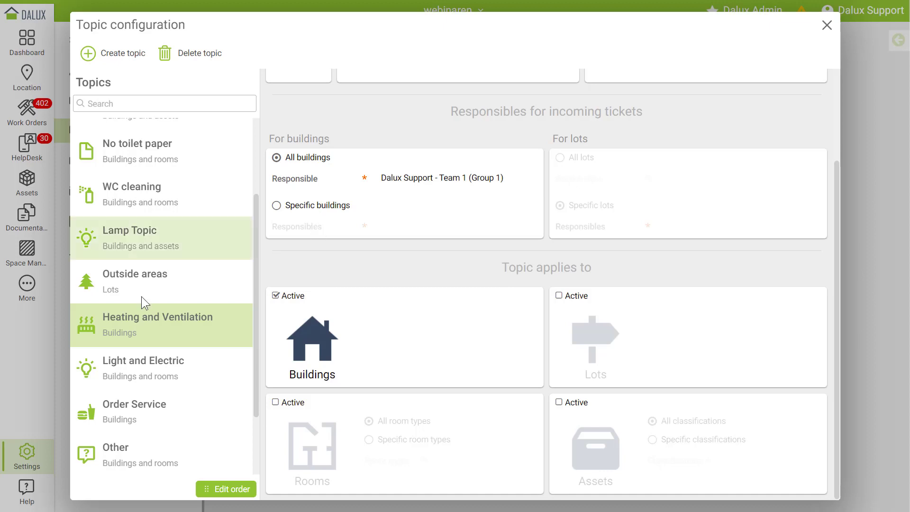
pyautogui.click(312, 210)
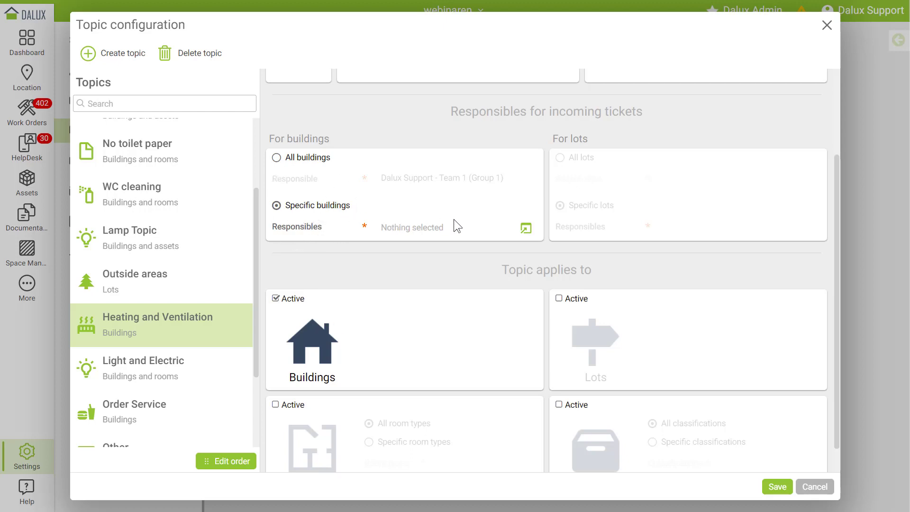
# - Add a responsible entry for the East region
pyautogui.click(526, 229)
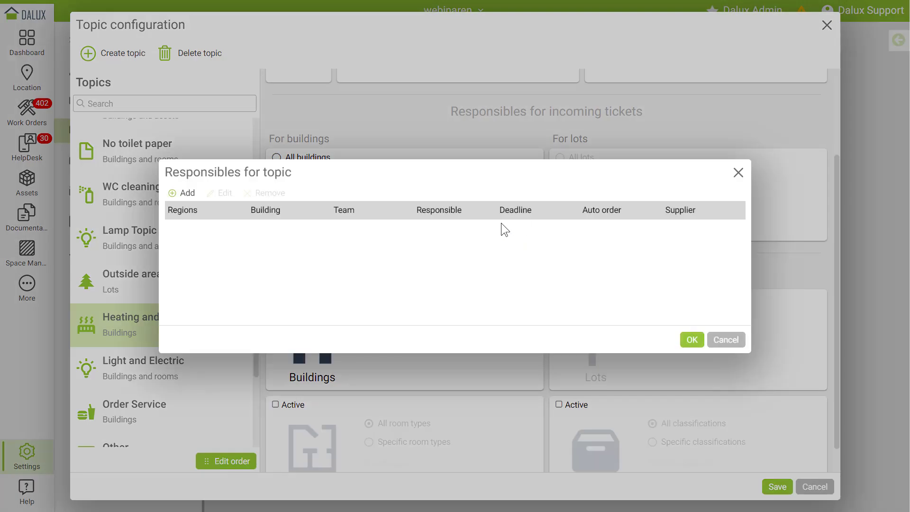
pyautogui.click(186, 195)
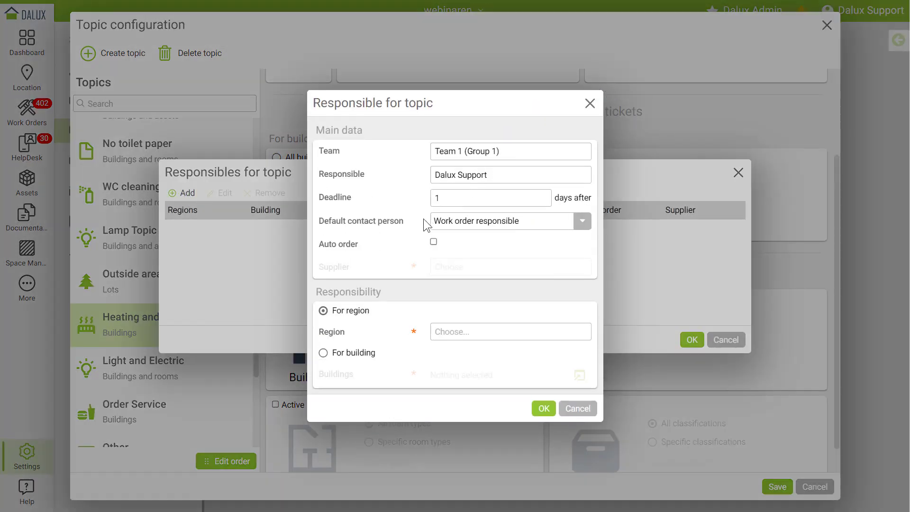
pyautogui.click(441, 331)
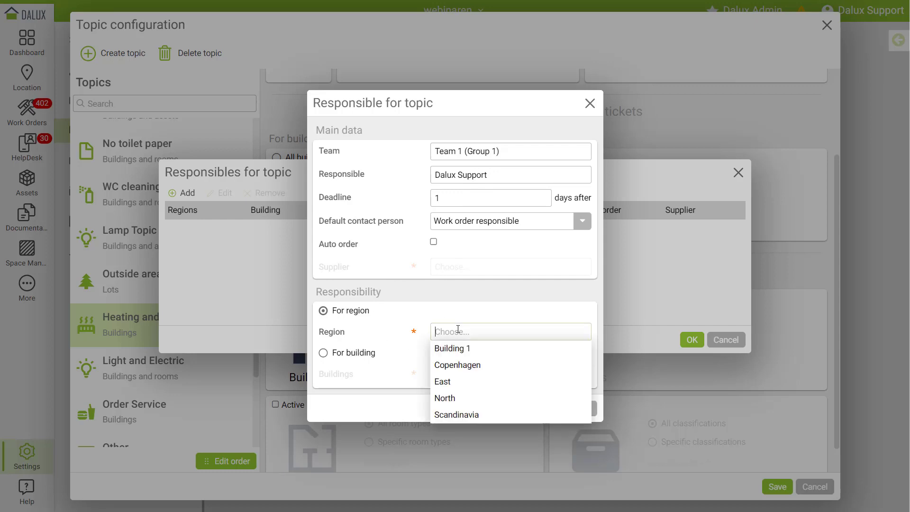
pyautogui.click(466, 381)
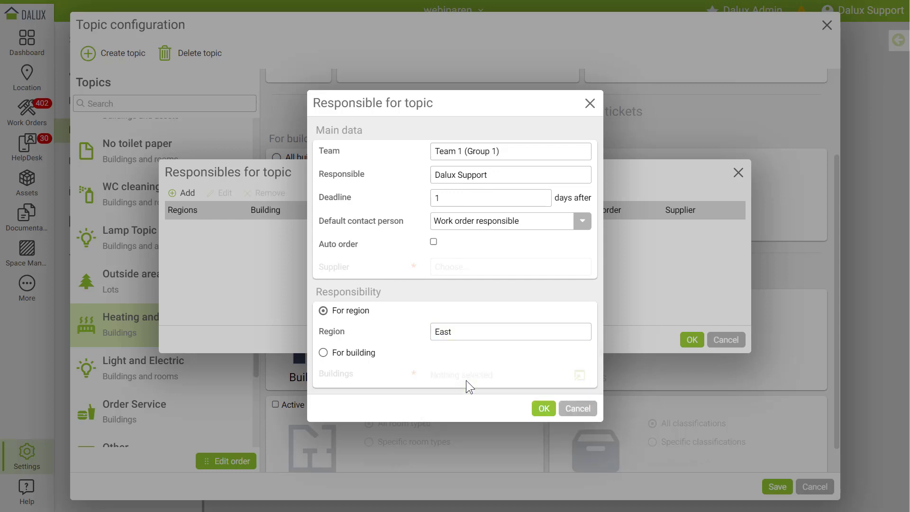
pyautogui.click(545, 409)
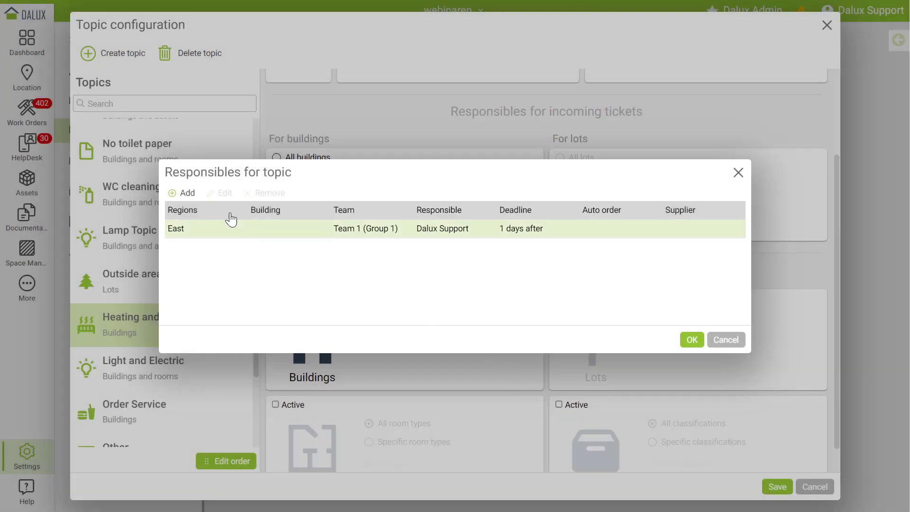
# - Add a second responsible, found by name search, for the North region
pyautogui.click(187, 194)
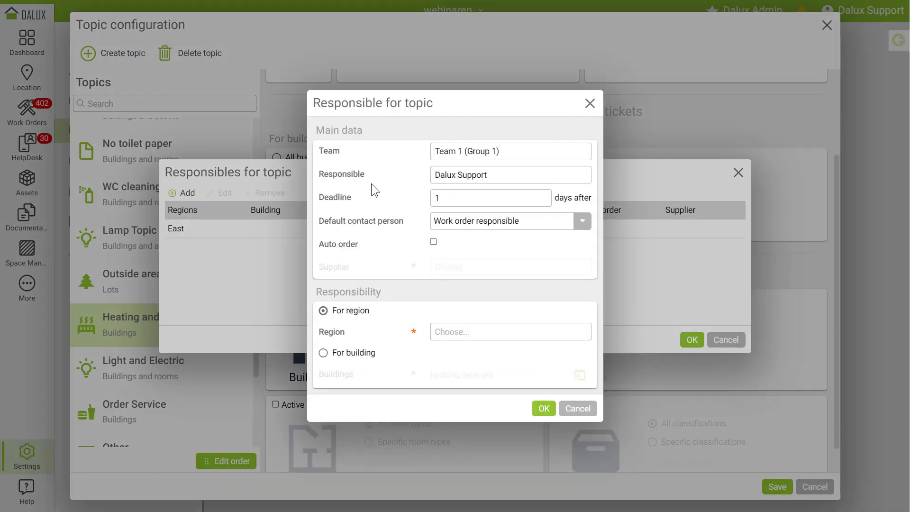
pyautogui.click(494, 177)
pyautogui.write('fred')
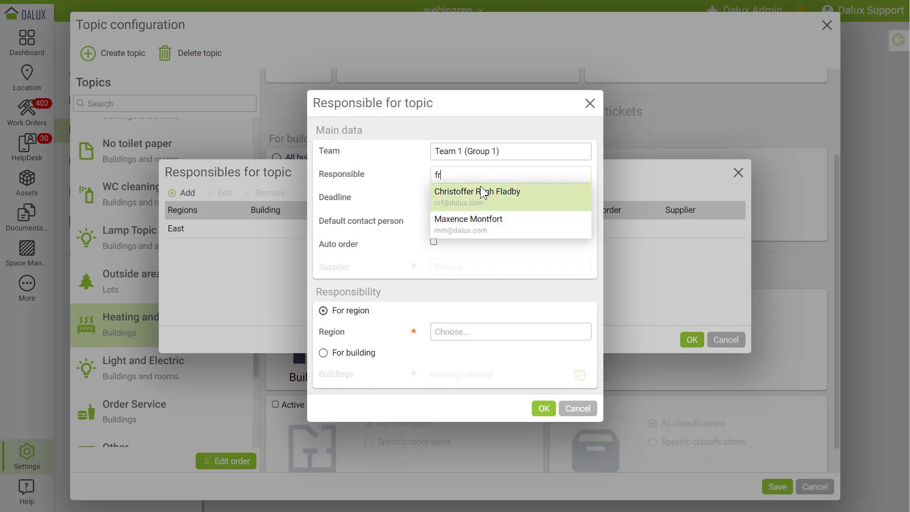
pyautogui.click(481, 200)
pyautogui.click(462, 332)
pyautogui.click(457, 382)
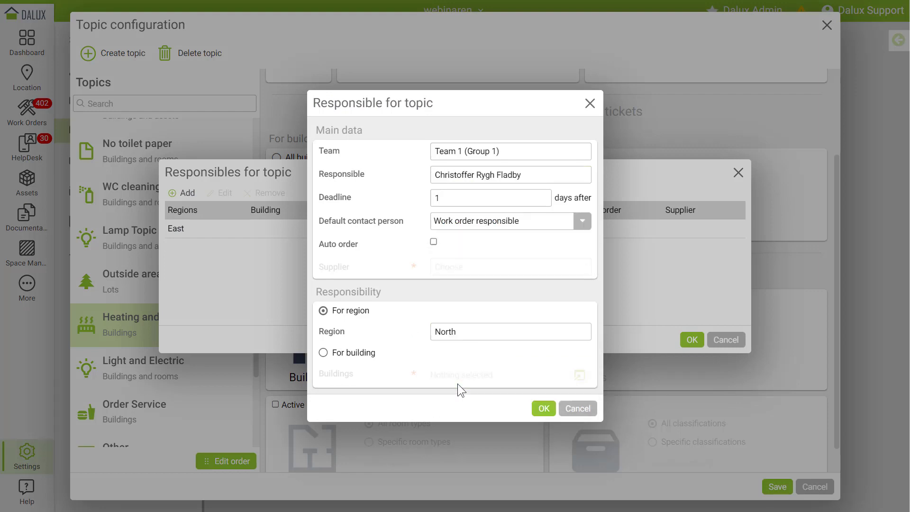
pyautogui.click(543, 411)
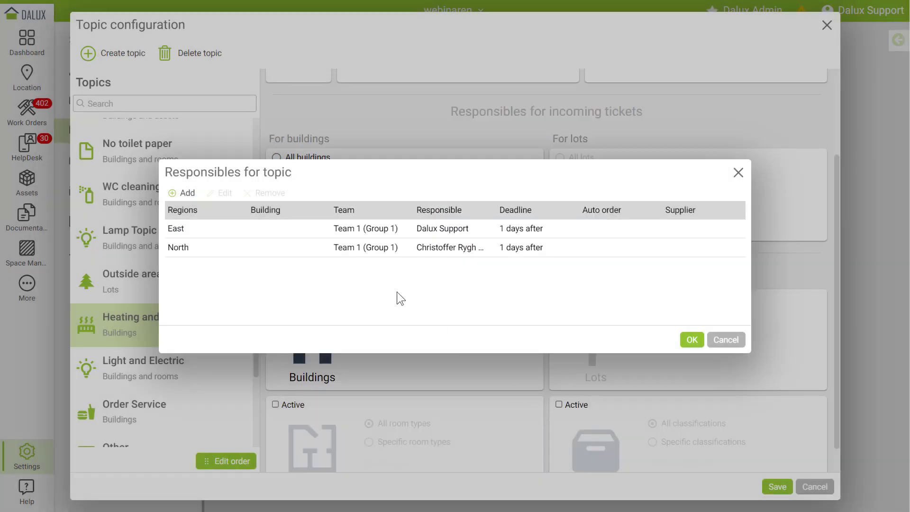
pyautogui.moveTo(362, 176); pyautogui.dragTo(527, 315)
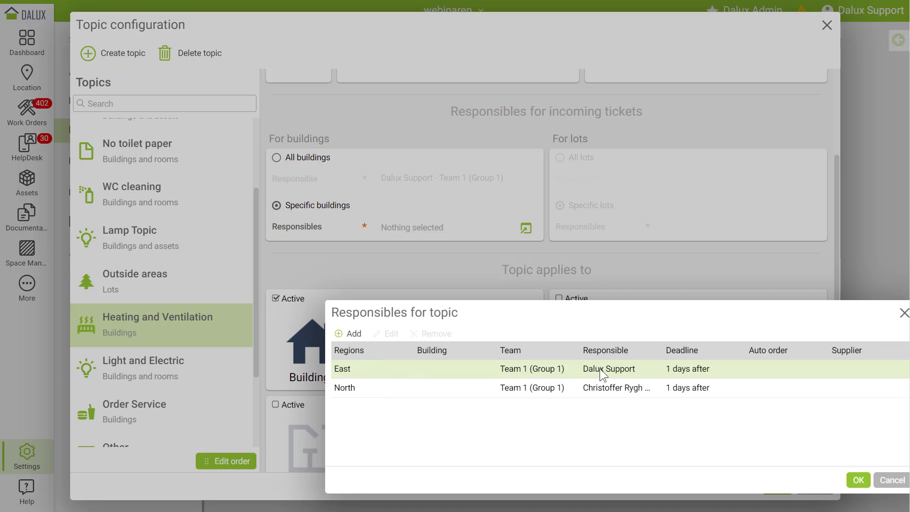
# - Cancel the Responsibles dialog, confirm discarding changes, and close Topic configuration
pyautogui.press('ctrl')
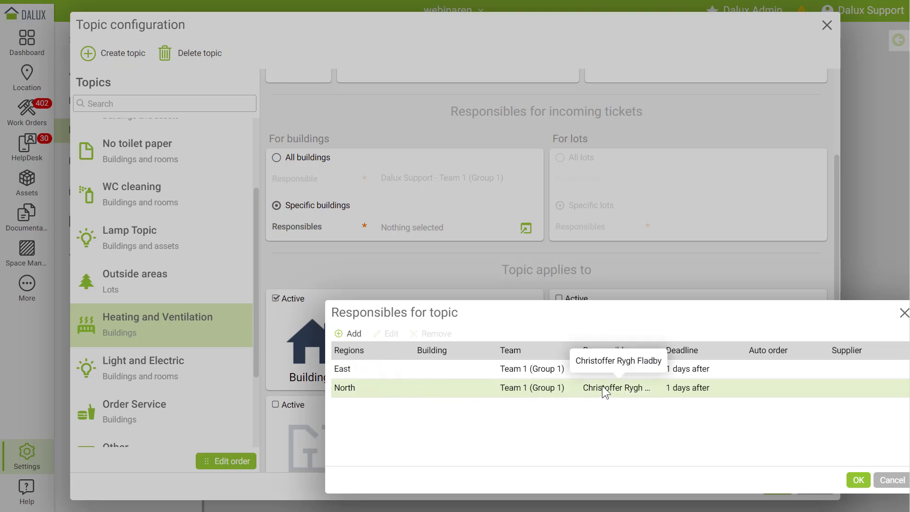
pyautogui.press('ctrl')
pyautogui.press('Escape')
pyautogui.click(534, 291)
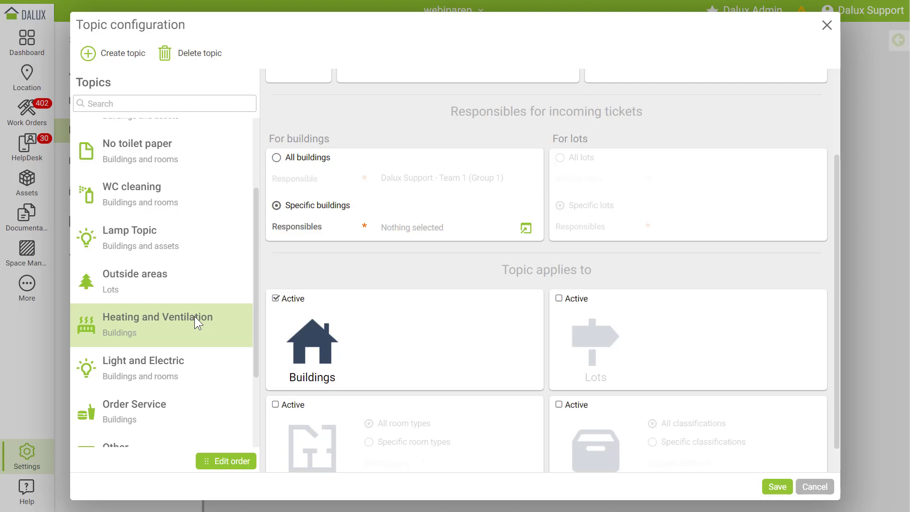
pyautogui.click(821, 34)
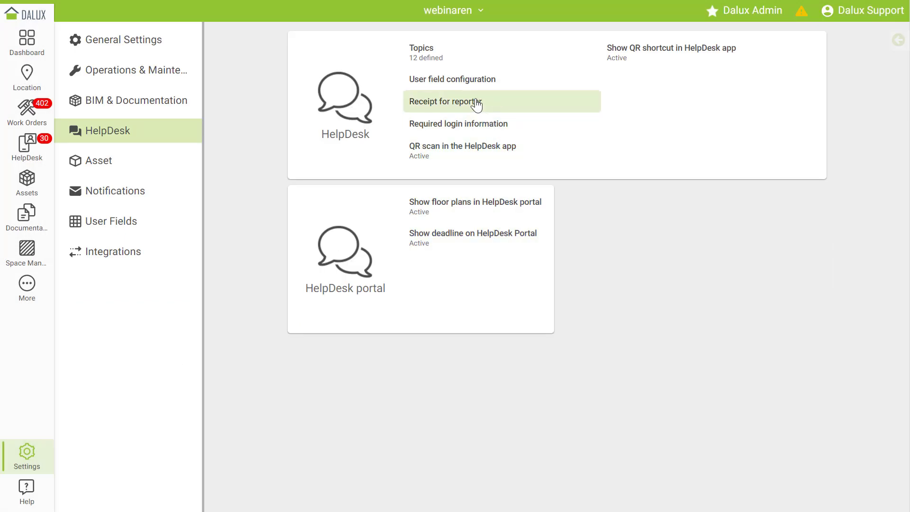
# - Open the empty Receipt for reporter text editor and place the cursor in its text area
pyautogui.click(474, 108)
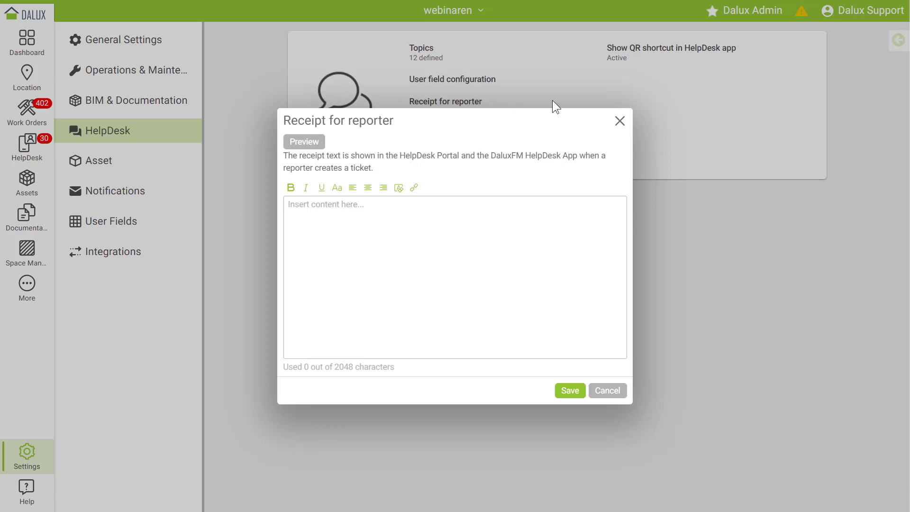
pyautogui.click(476, 203)
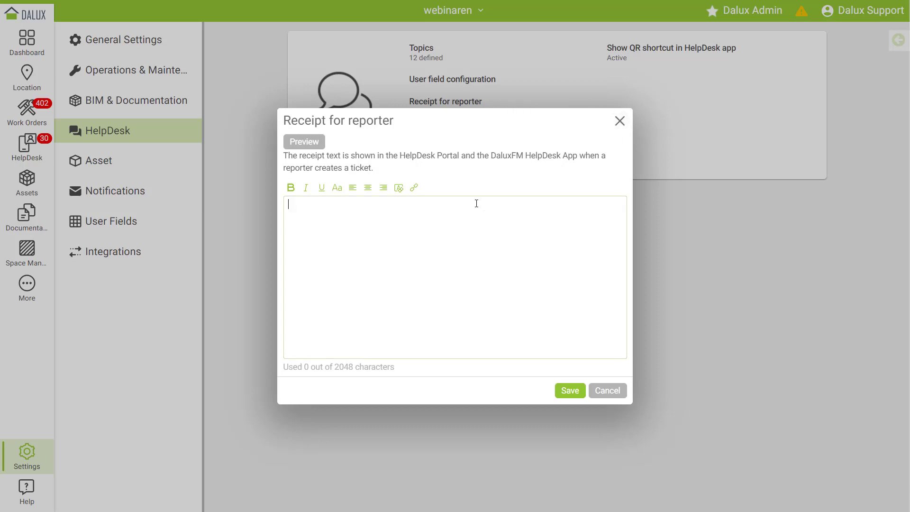
# - Close the receipt editor, view Required login information without changes, then go to User Fields settings
pyautogui.click(620, 121)
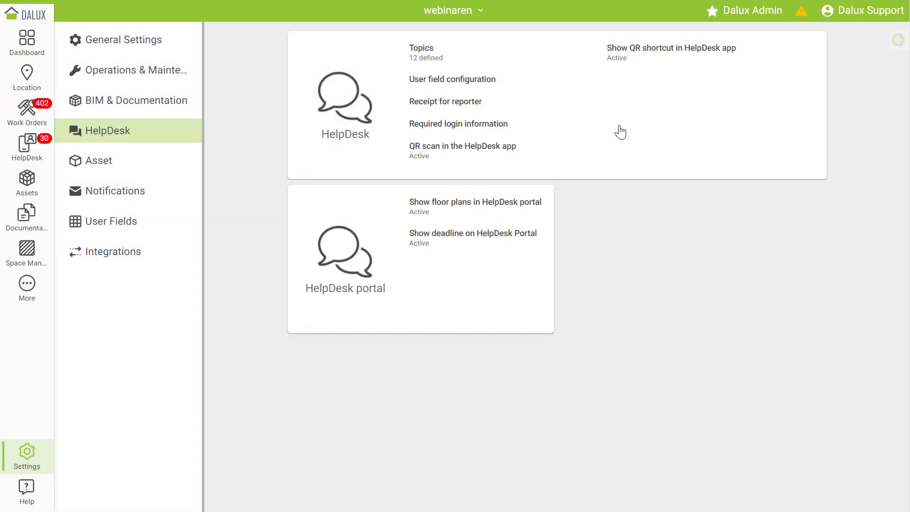
pyautogui.click(488, 126)
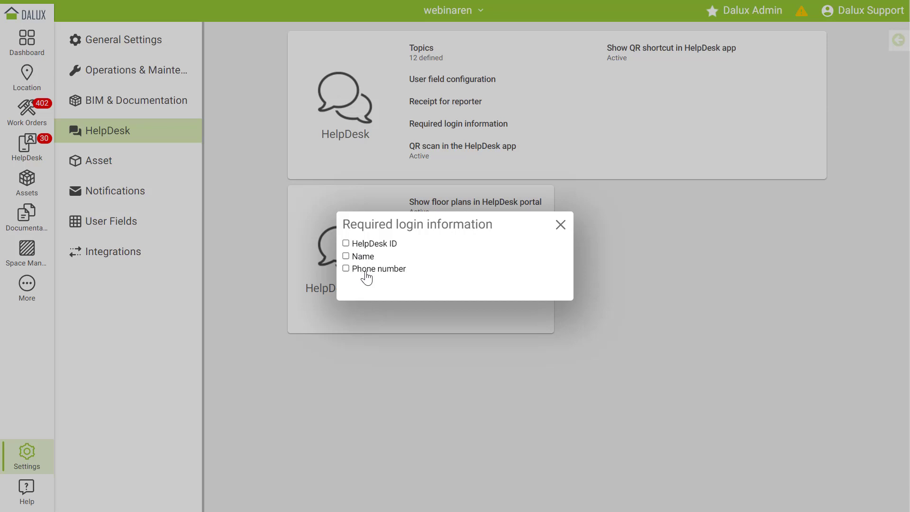
pyautogui.click(561, 225)
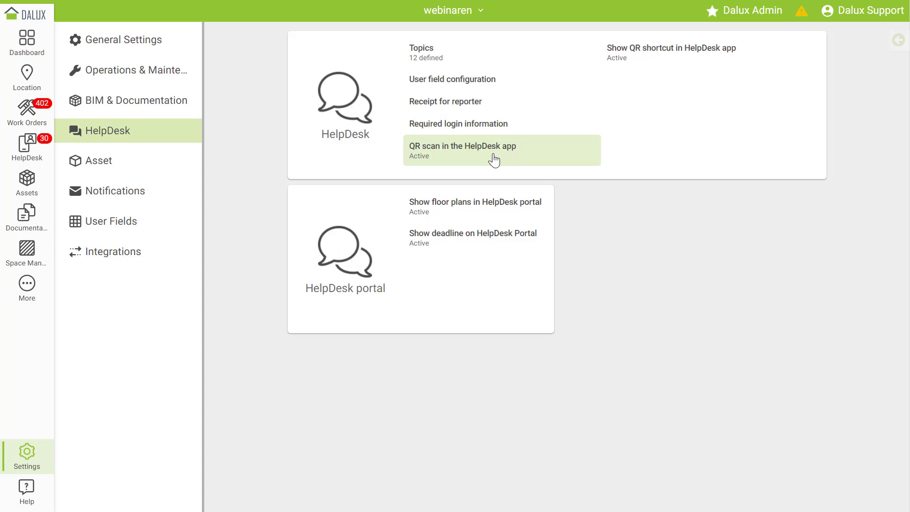
pyautogui.click(474, 221)
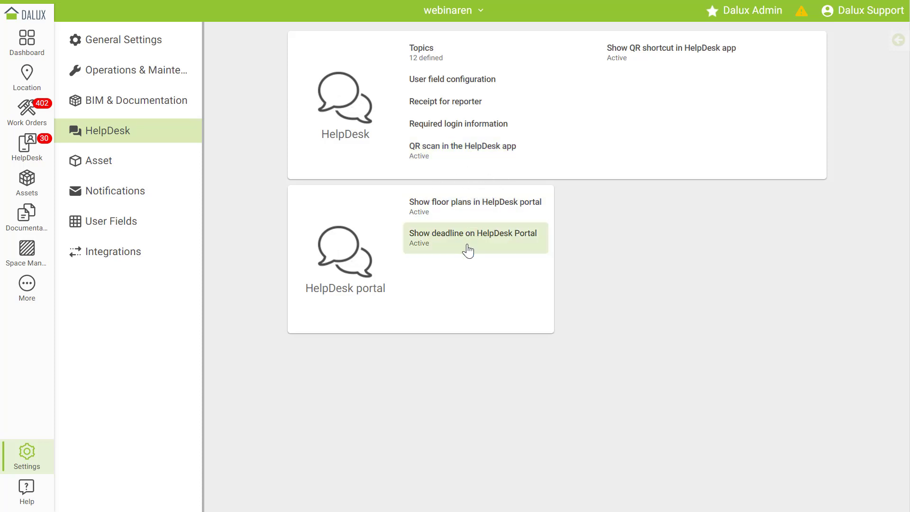
pyautogui.click(467, 245)
# - In the ticket user fields, add an Option list field named 'Tree or Bush'
pyautogui.click(124, 223)
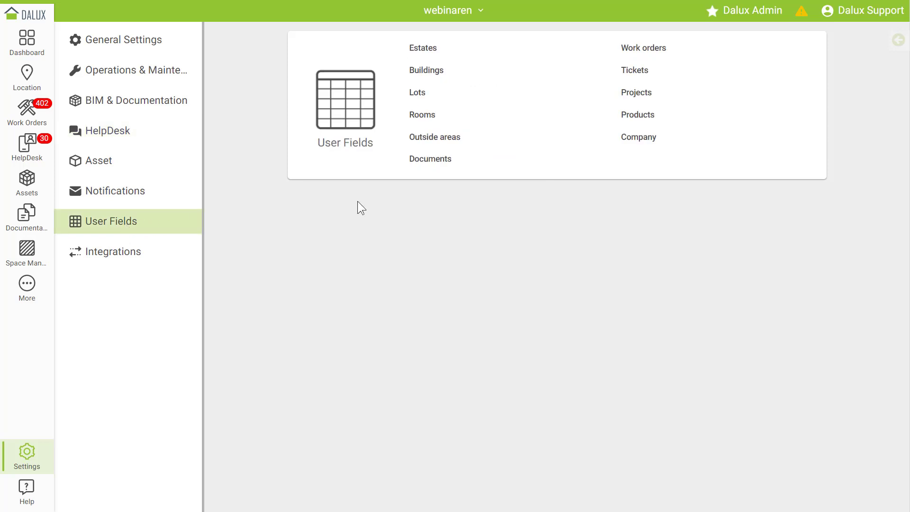
pyautogui.click(653, 74)
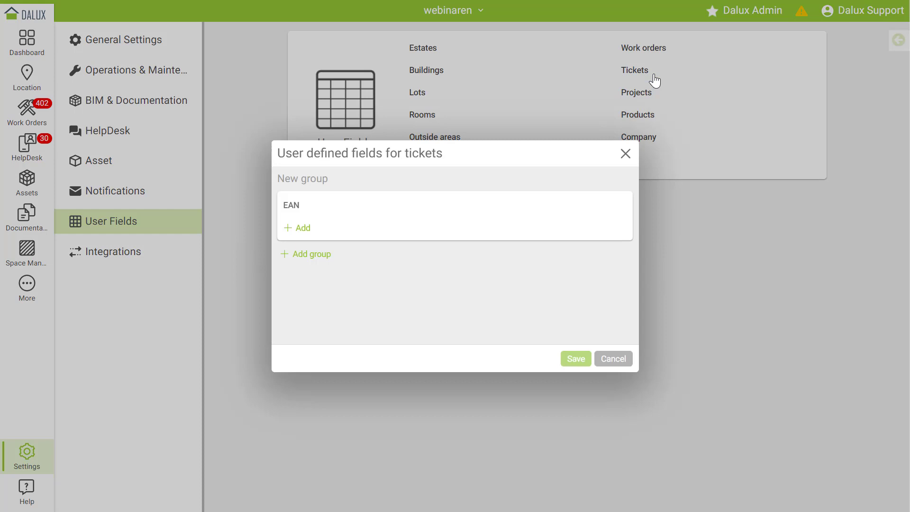
pyautogui.click(303, 232)
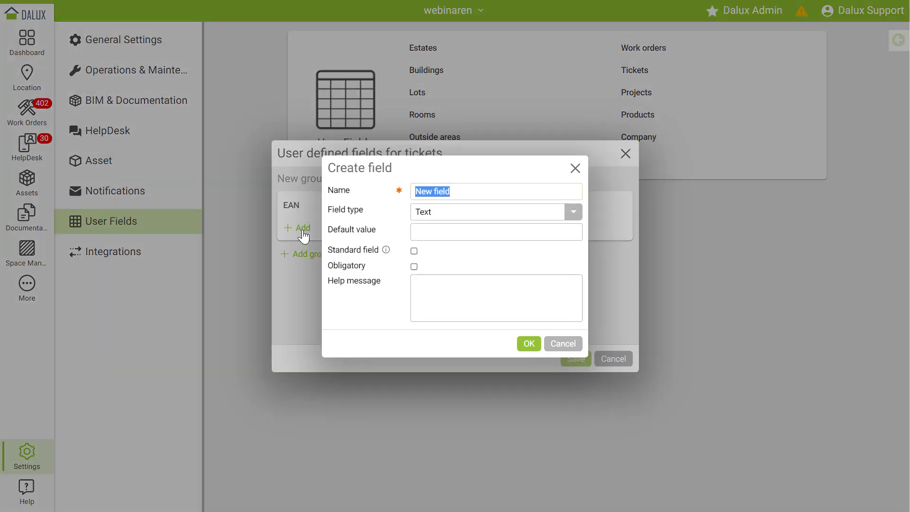
pyautogui.click(482, 211)
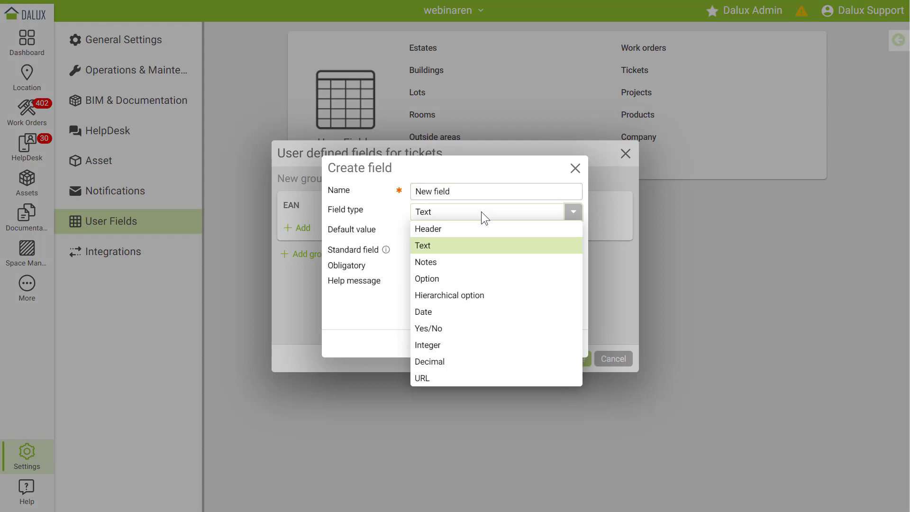
pyautogui.click(469, 279)
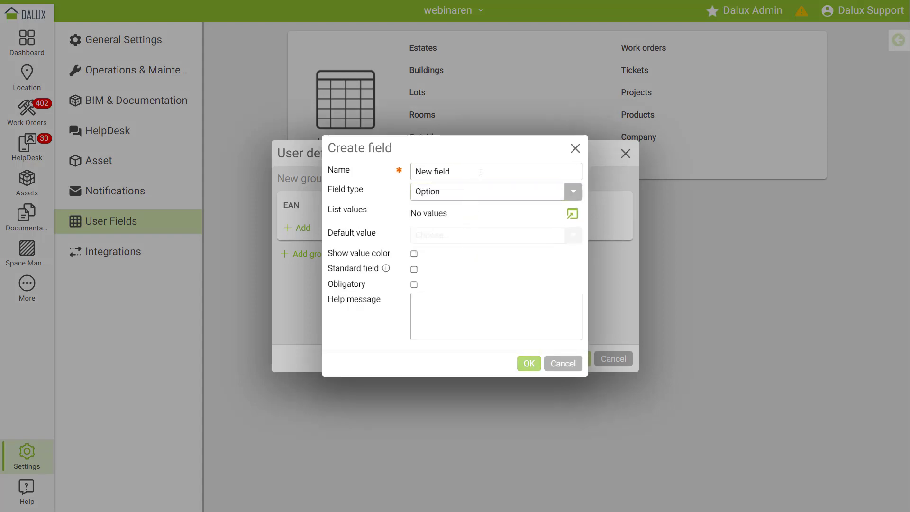
pyautogui.moveTo(480, 173); pyautogui.dragTo(416, 171)
pyautogui.write('T')
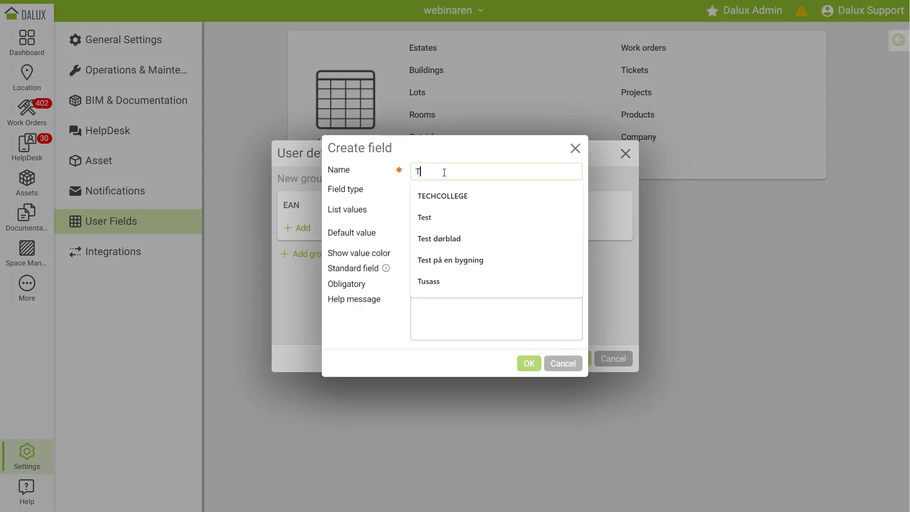
pyautogui.write('ree or Bush')
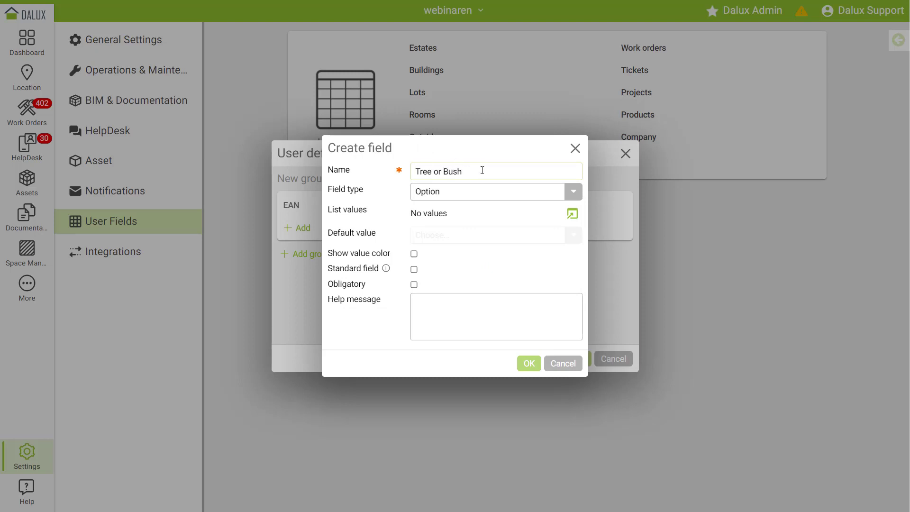
# - Give the field the list values Tree and Bush, create it, and save the ticket user fields
pyautogui.click(572, 215)
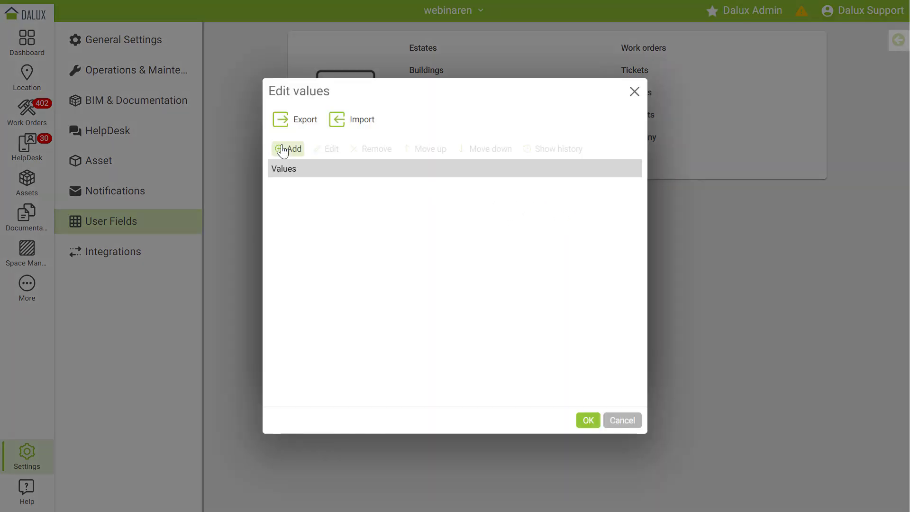
pyautogui.click(285, 149)
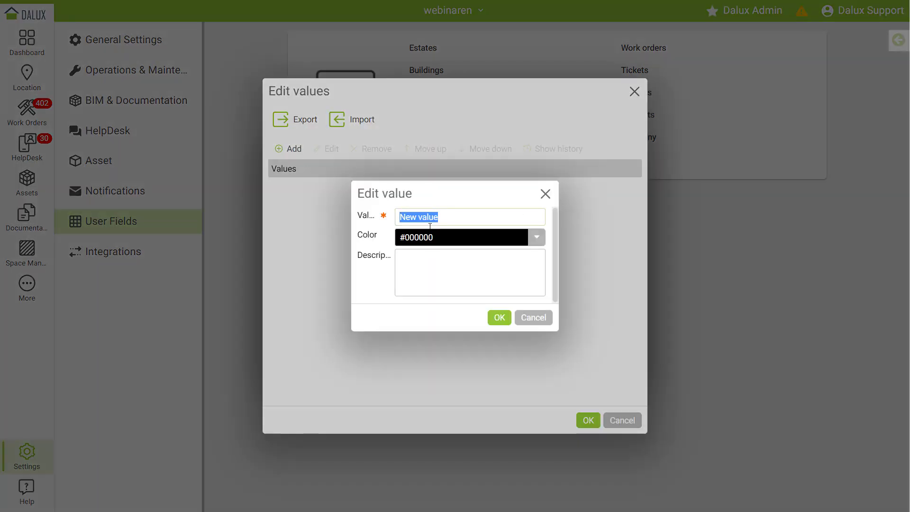
pyautogui.write('Tree')
pyautogui.click(498, 317)
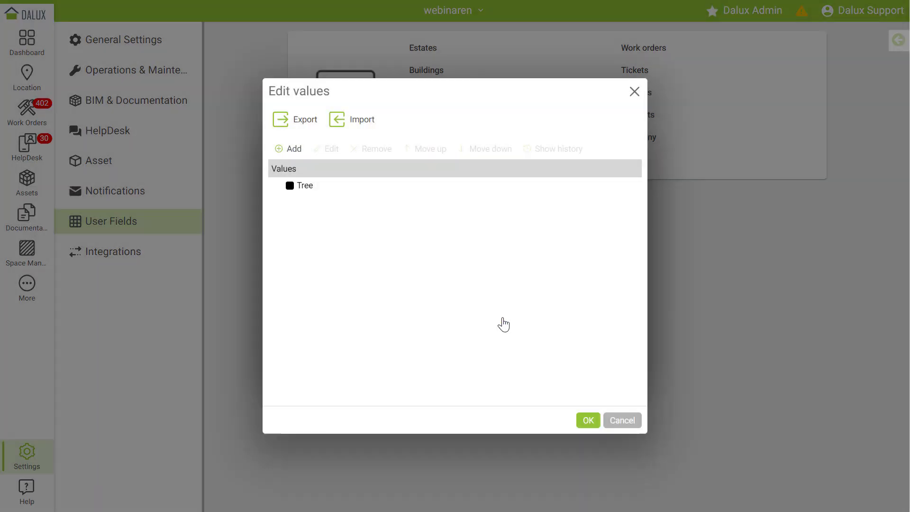
pyautogui.click(290, 151)
pyautogui.write('Bush')
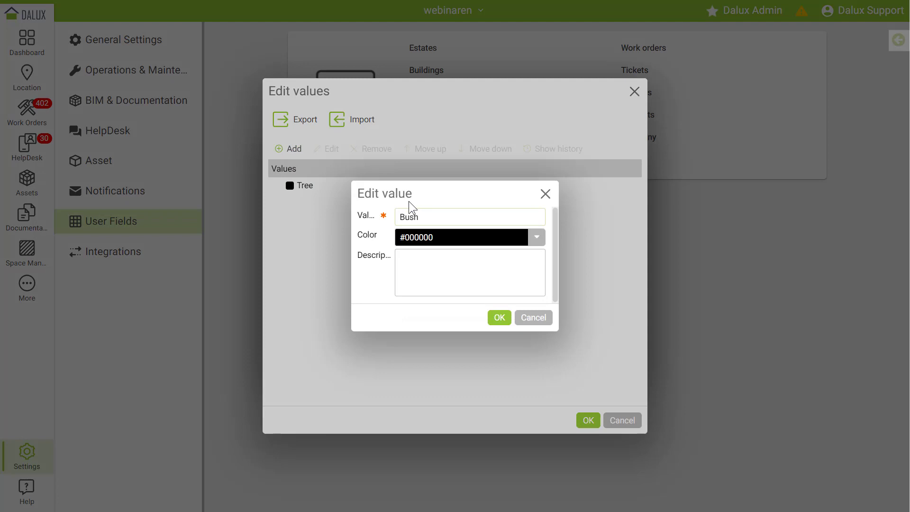
pyautogui.click(499, 318)
pyautogui.click(588, 420)
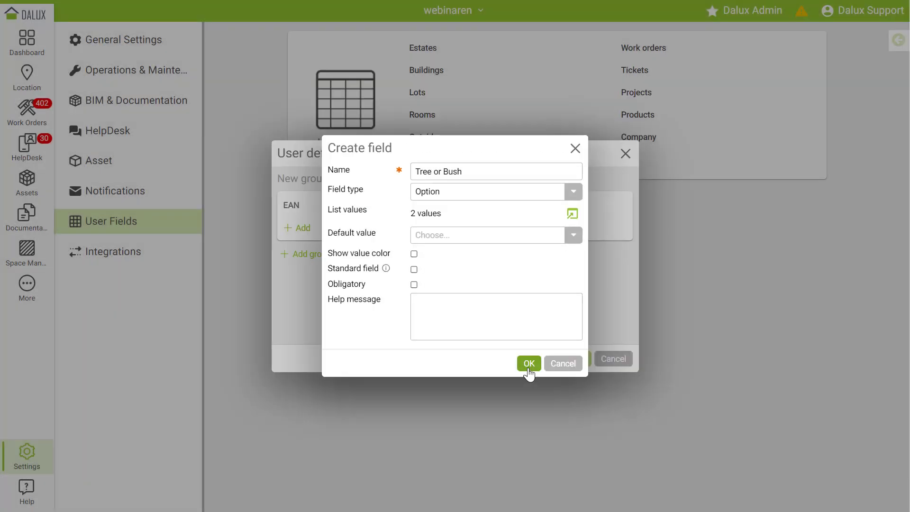
pyautogui.click(529, 365)
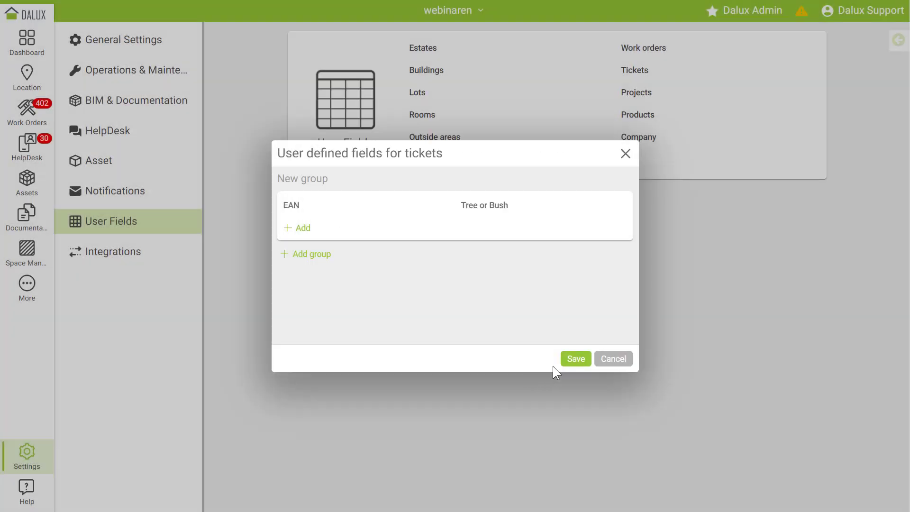
pyautogui.click(575, 365)
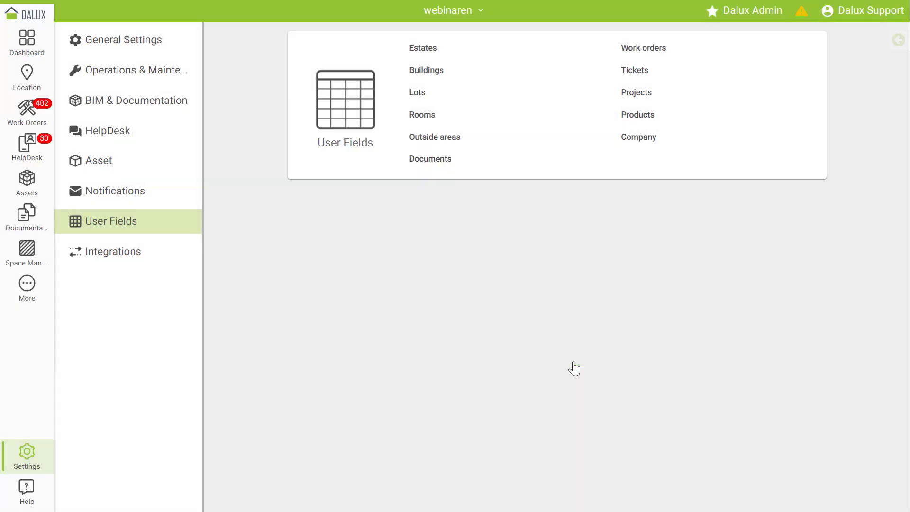
# - In HelpDesk user field configuration, link Tree or Bush to the Outside areas topic and save
pyautogui.click(156, 133)
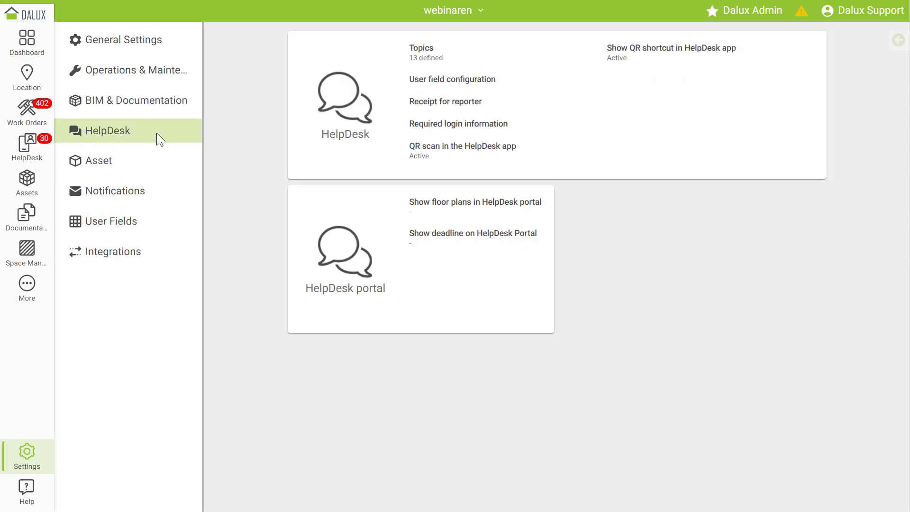
pyautogui.click(431, 88)
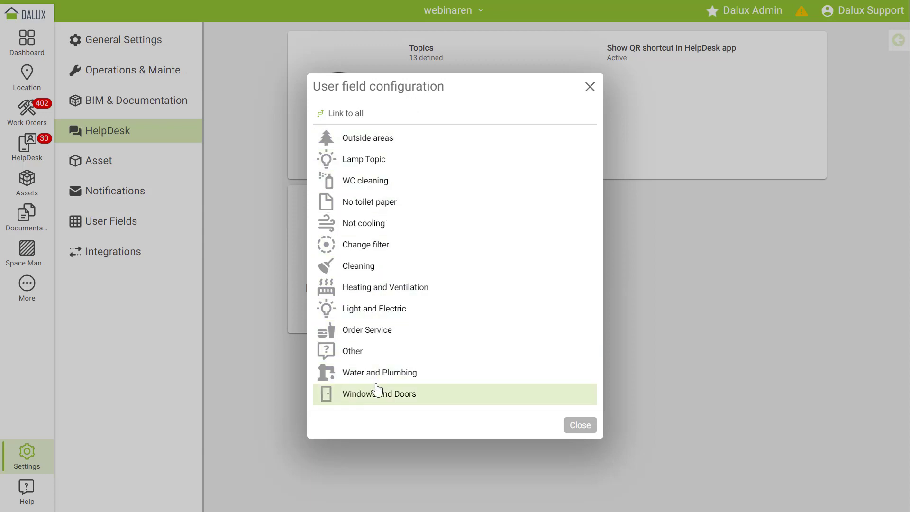
pyautogui.click(372, 143)
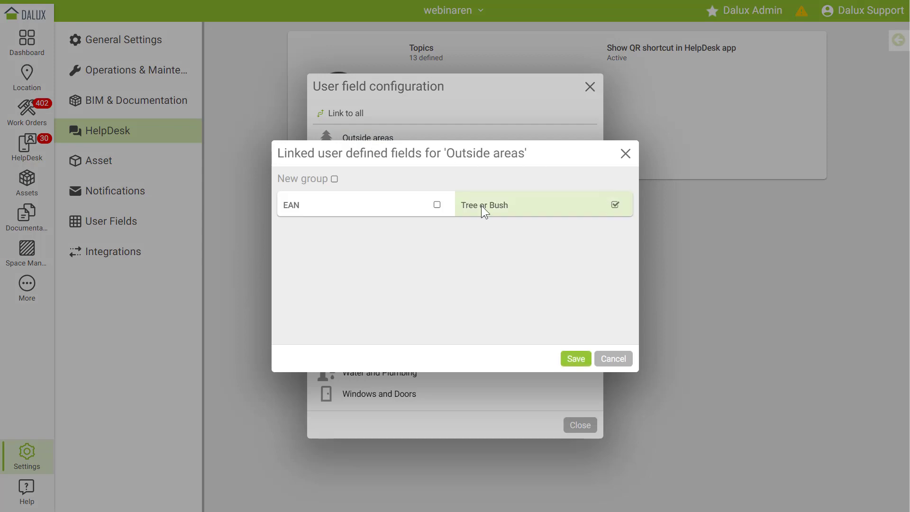
pyautogui.click(615, 206)
pyautogui.click(576, 359)
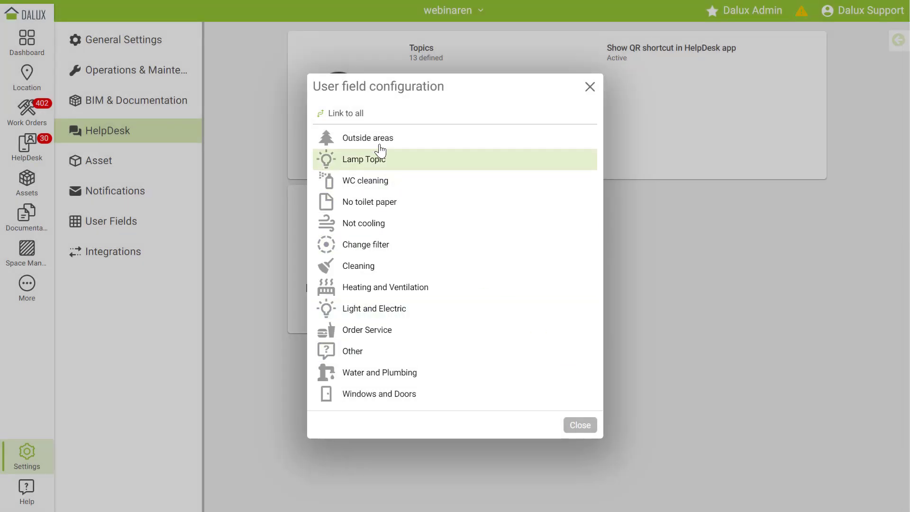
# - Review the fields linked to all topics without changes and close the topic field configuration
pyautogui.click(346, 119)
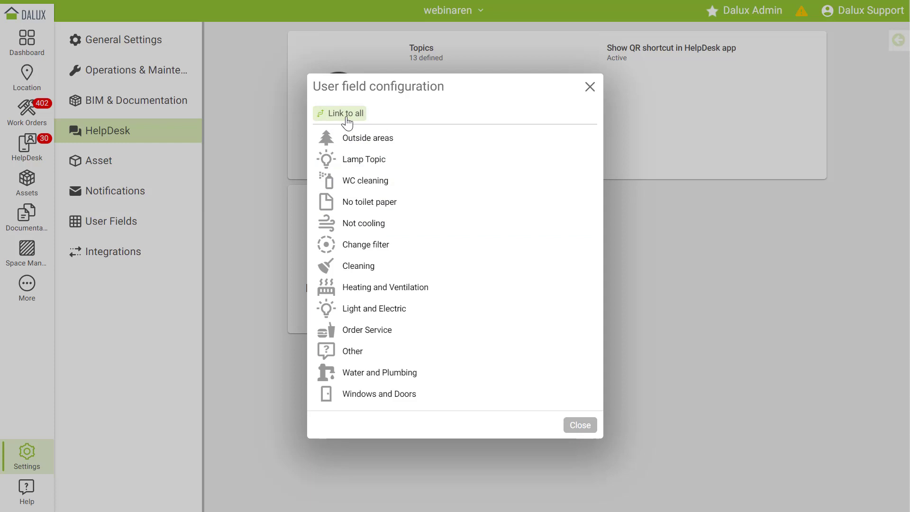
pyautogui.click(347, 118)
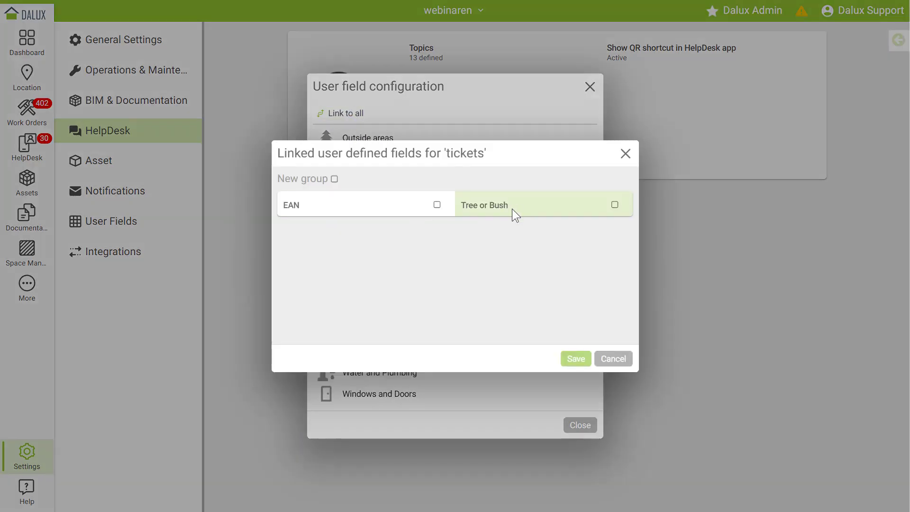
pyautogui.click(626, 154)
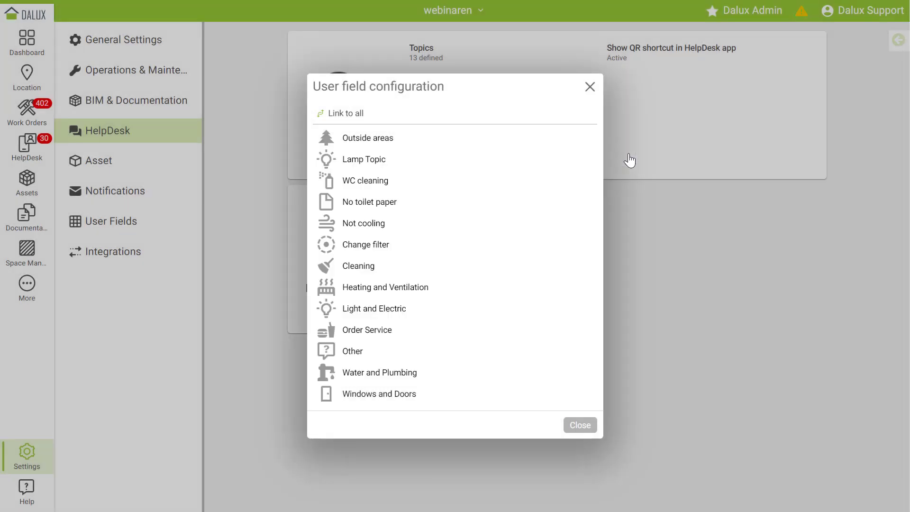
pyautogui.click(582, 426)
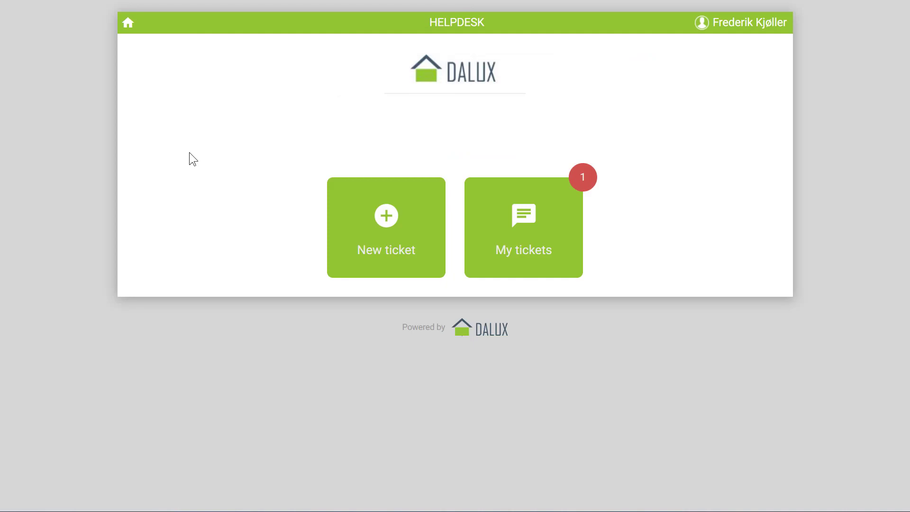
# - Start a new ticket, pick Building 1 as the location, then clear that building choice
pyautogui.click(387, 225)
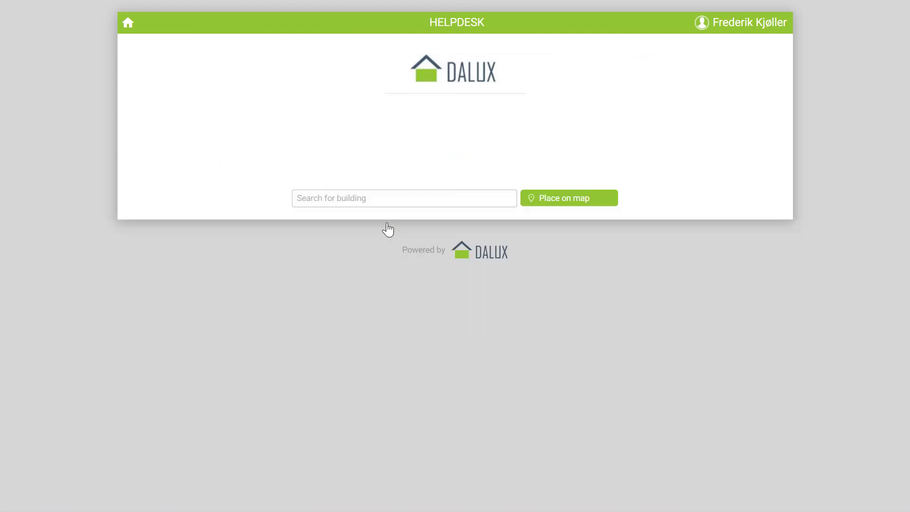
pyautogui.click(378, 202)
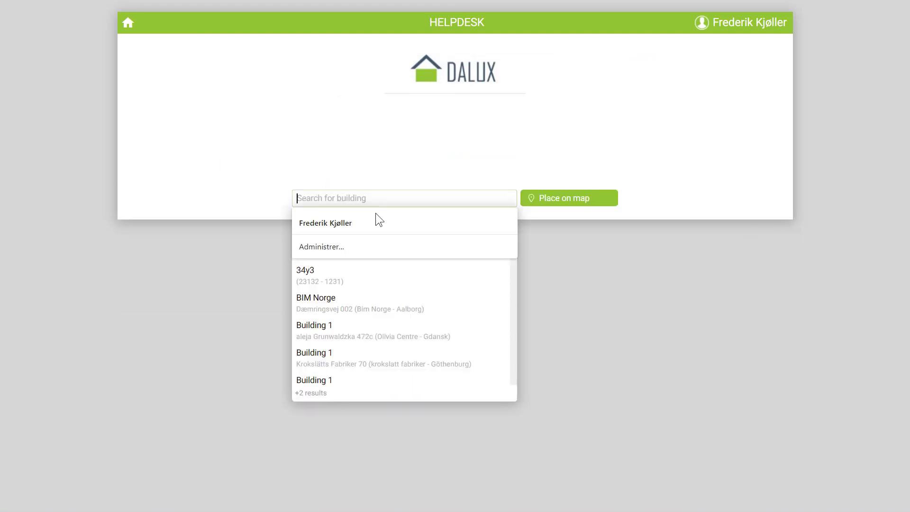
pyautogui.click(351, 361)
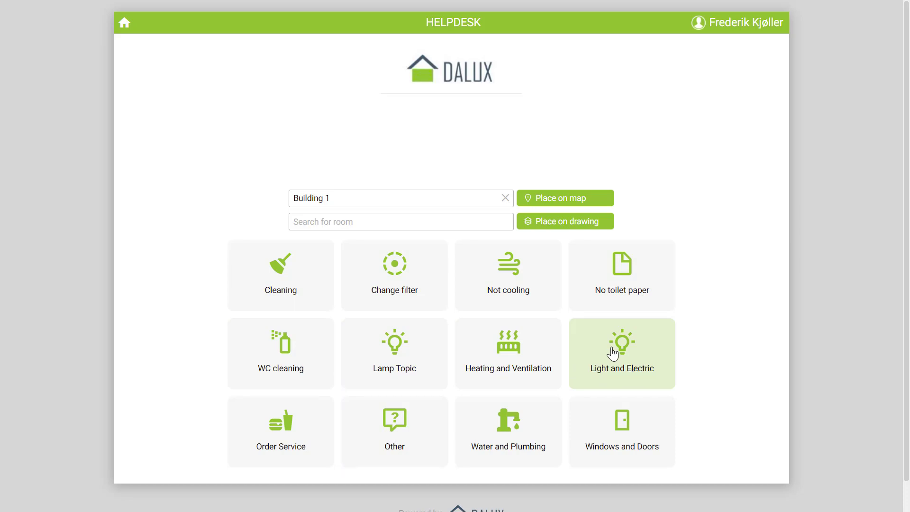
pyautogui.click(505, 198)
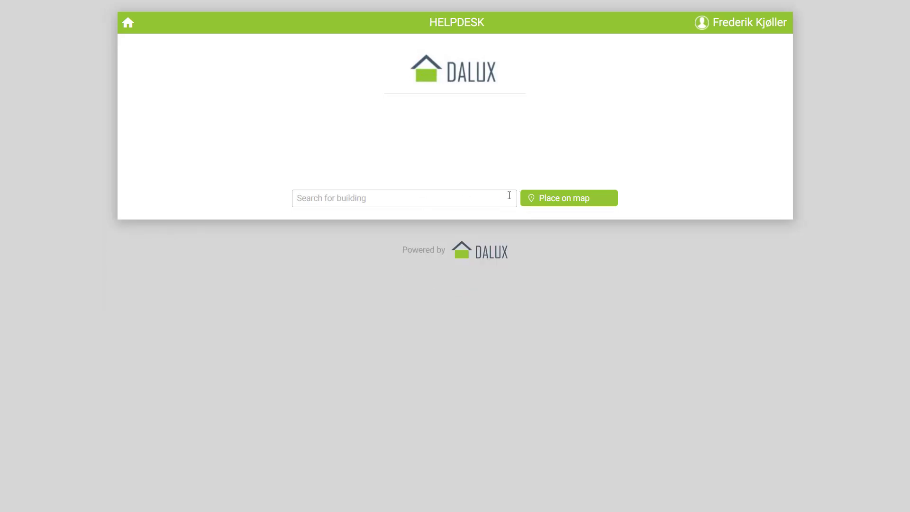
# - Place the ticket at a chosen spot on the map and confirm the placement
pyautogui.click(561, 203)
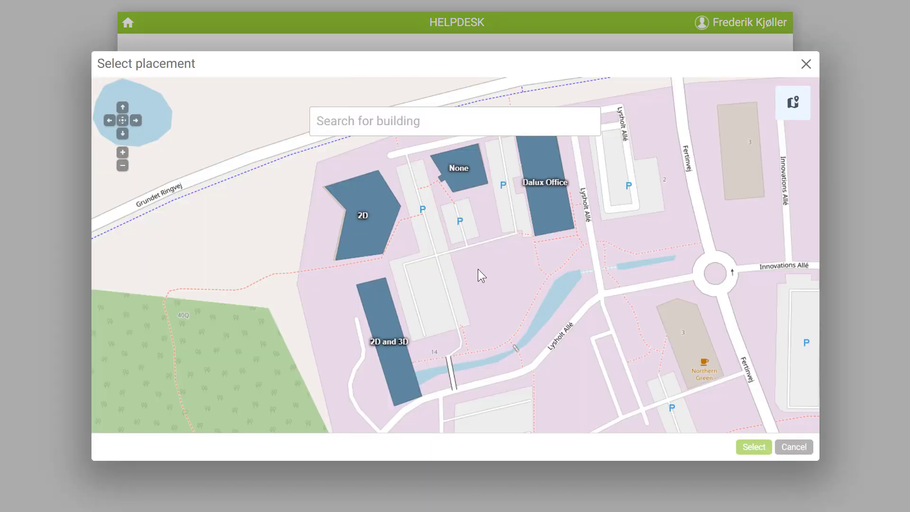
pyautogui.click(478, 269)
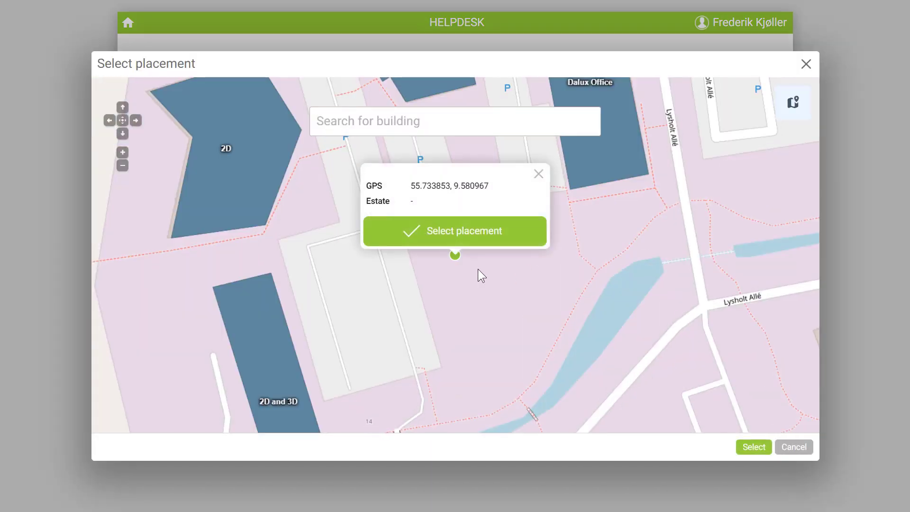
pyautogui.click(462, 232)
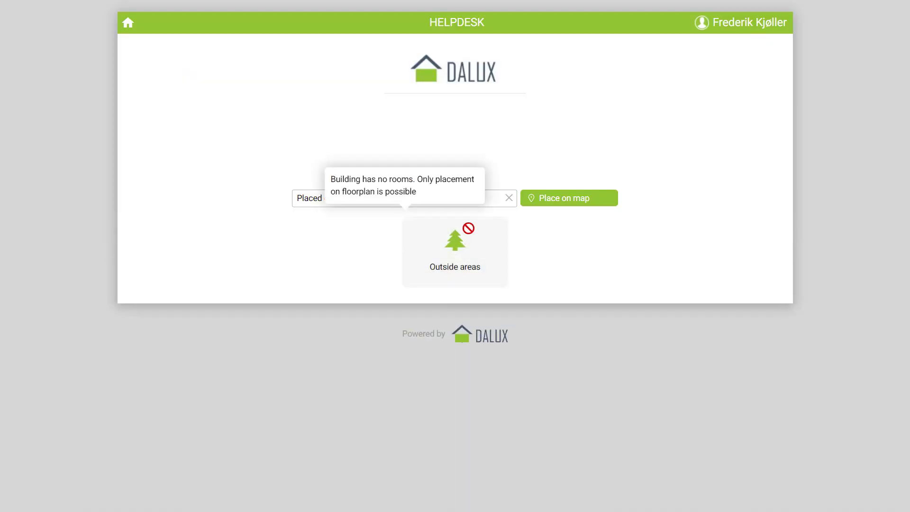
# - Choose the Outside areas topic and set Tree or Bush to Tree
pyautogui.click(480, 252)
pyautogui.scroll(-2, 479, 252)
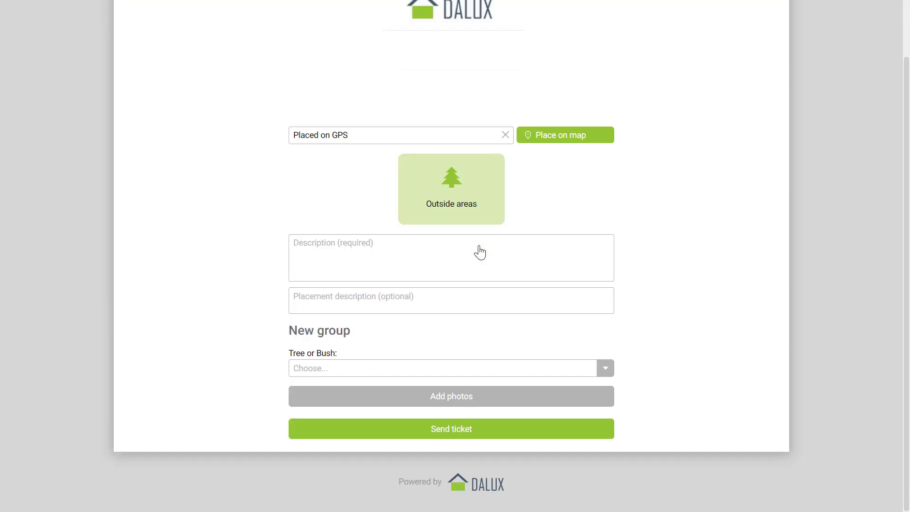
pyautogui.click(462, 368)
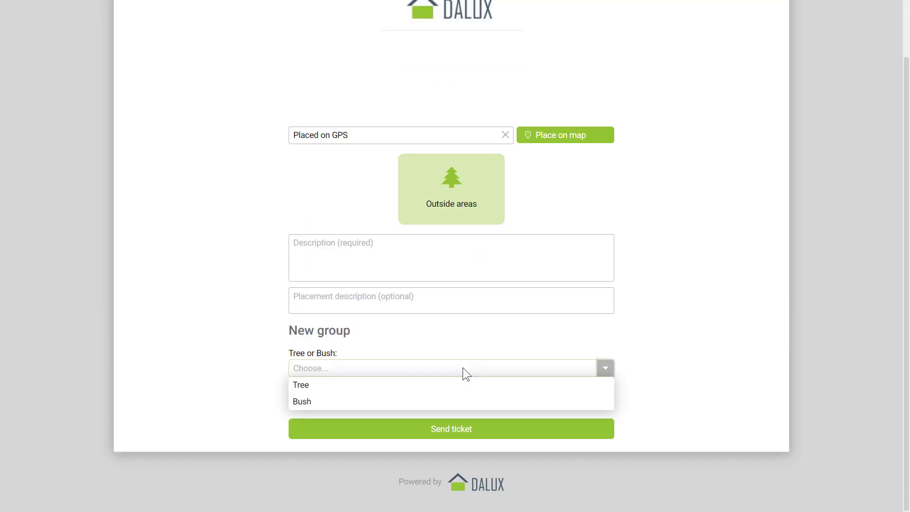
pyautogui.click(315, 386)
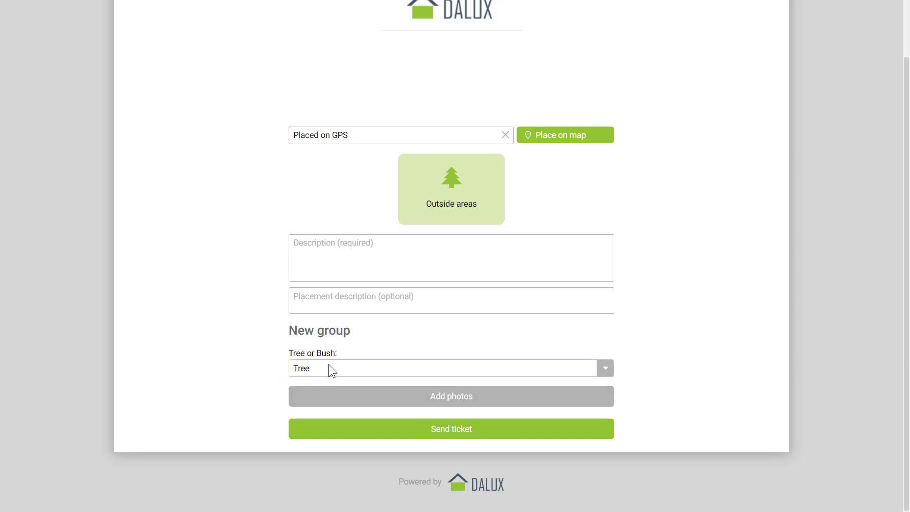